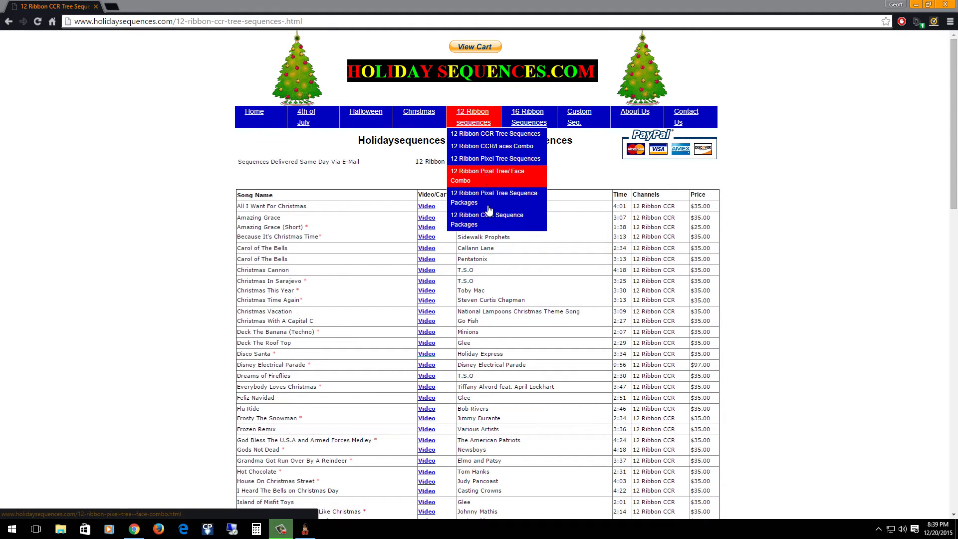
scroll(491, 214, down, 3)
scroll(498, 229, down, 3)
scroll(502, 237, down, 3)
scroll(502, 236, down, 3)
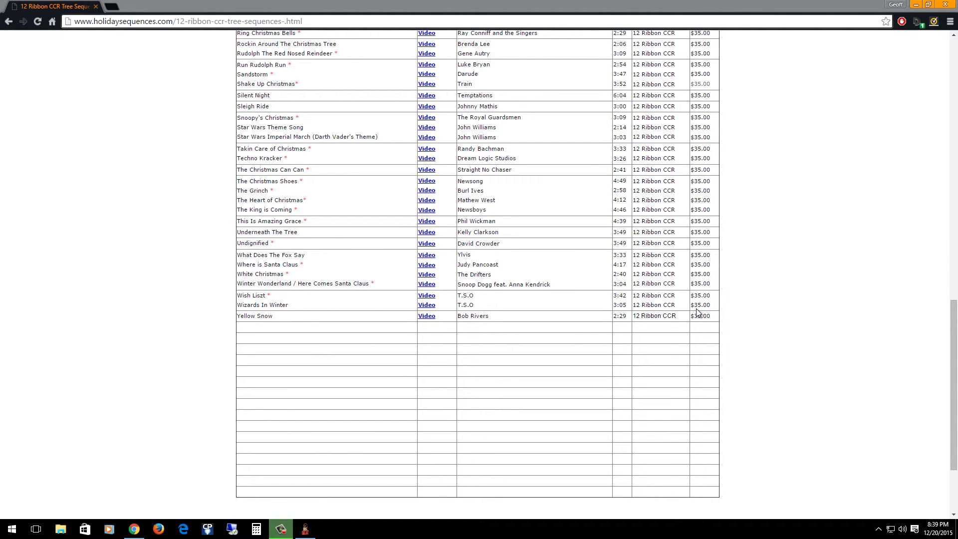
scroll(675, 350, up, 5)
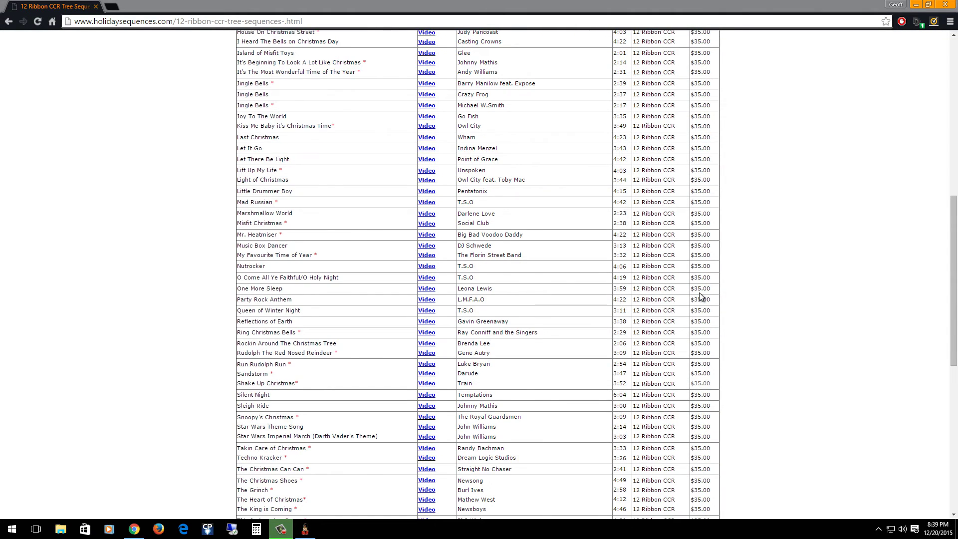
scroll(701, 297, up, 5)
scroll(702, 297, up, 2)
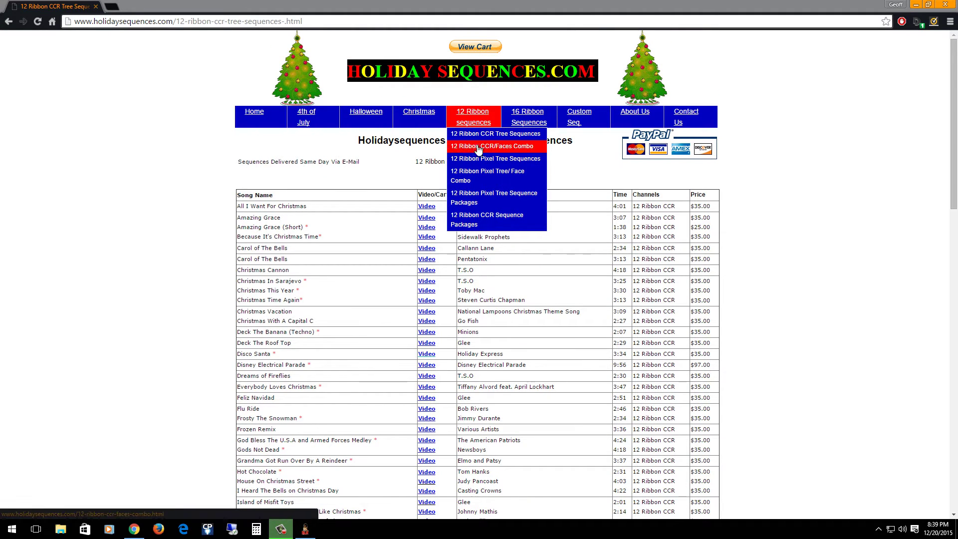
mouse_move(527, 117)
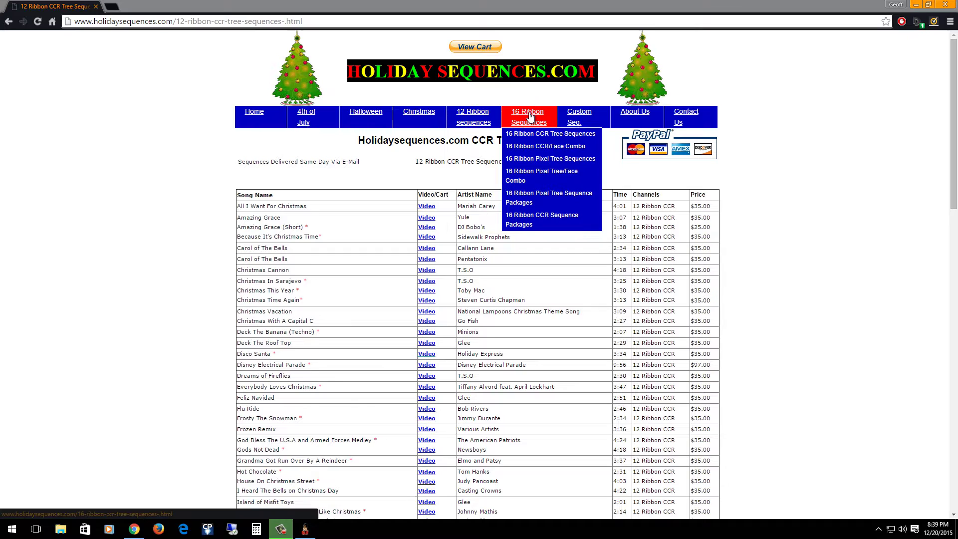
Go to 16 Ribbon Sequences > 16 Ribbon Pixel Tree Sequences on HolidaySequences.com.
click(530, 160)
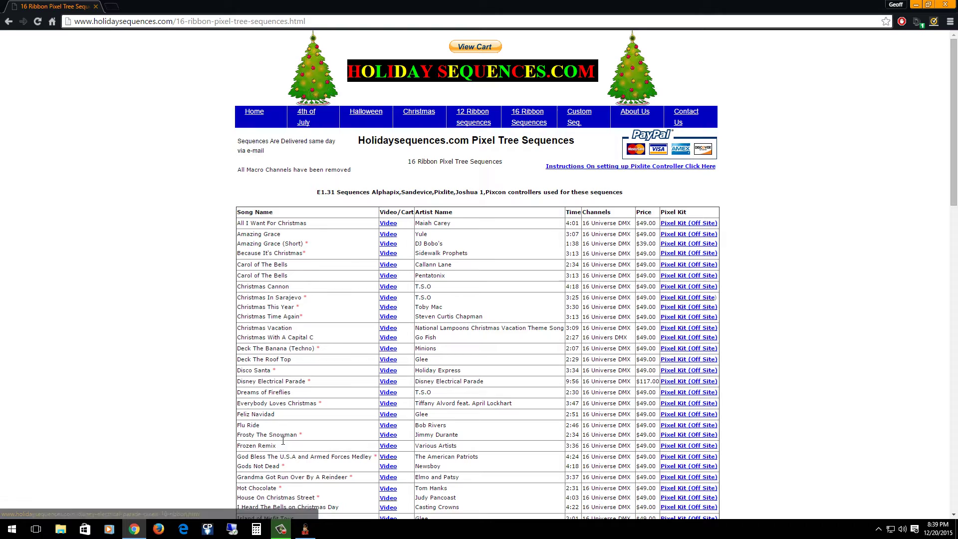
mouse_move(305, 529)
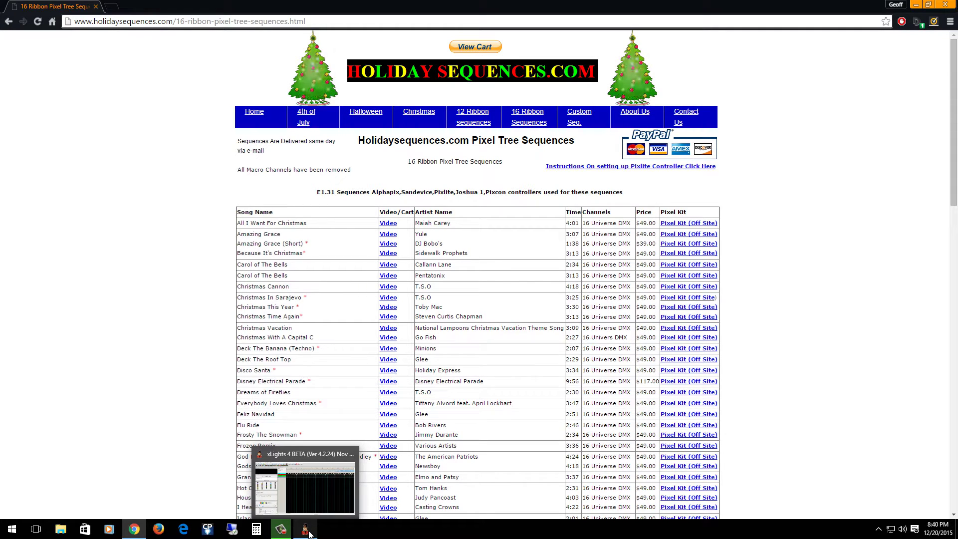
Quit xLights from the Setup tab, discarding sequence changes and not saving model or view changes.
click(306, 529)
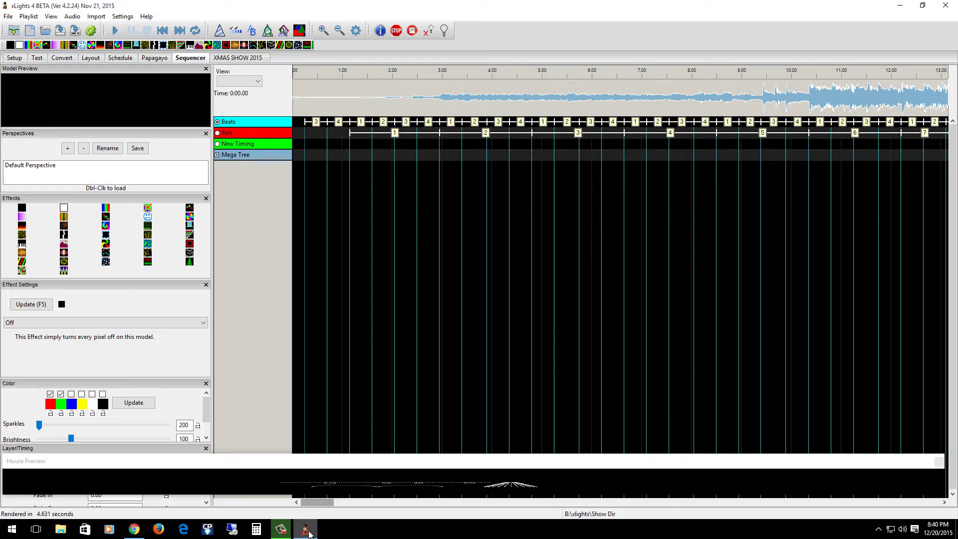
click(22, 58)
click(7, 16)
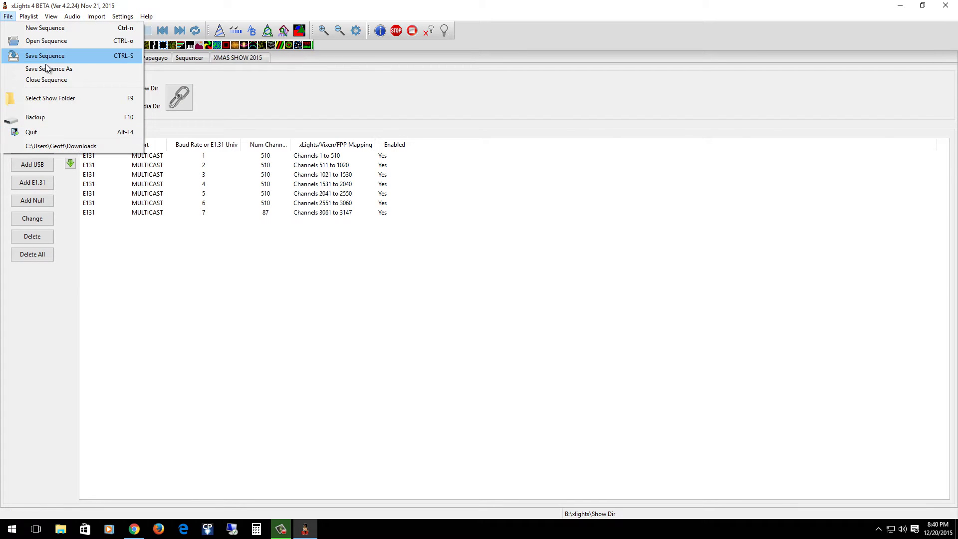
click(34, 132)
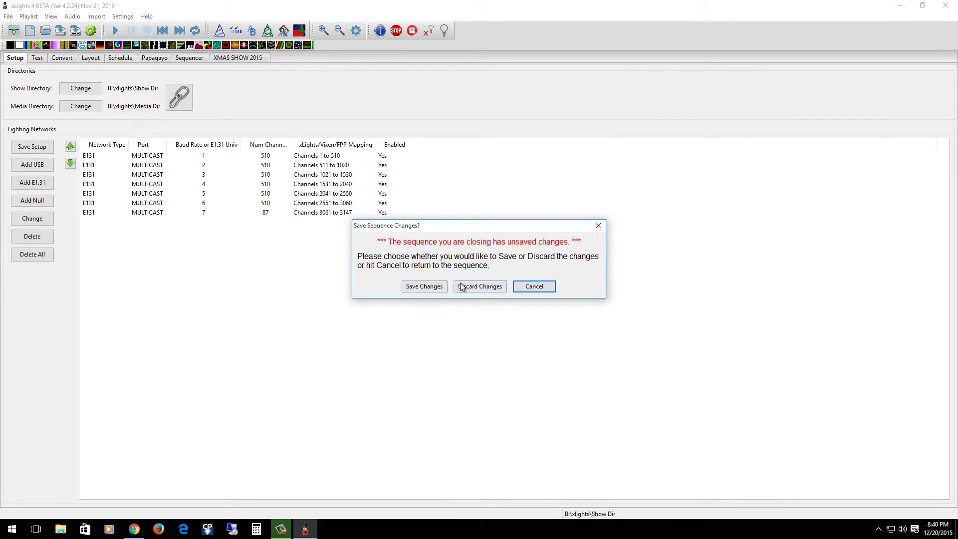
click(469, 287)
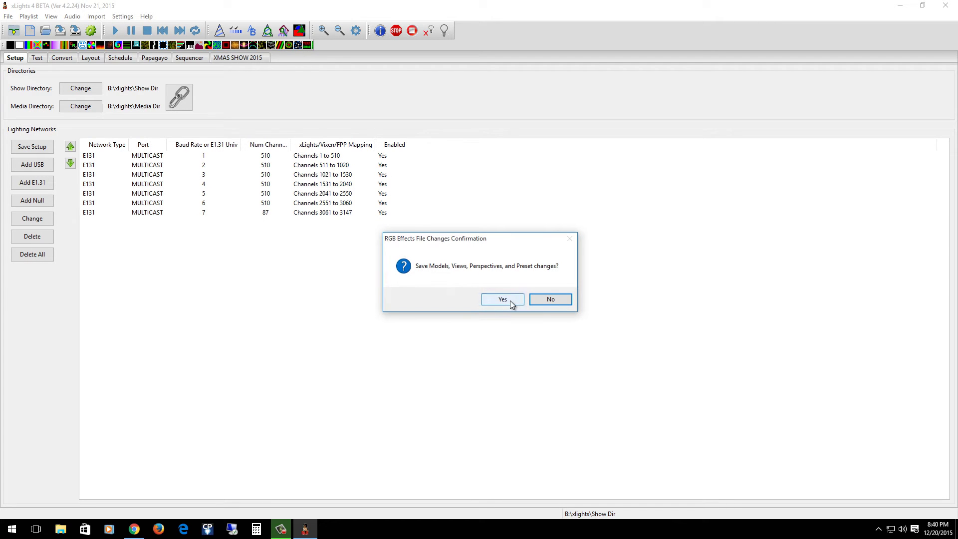
click(543, 299)
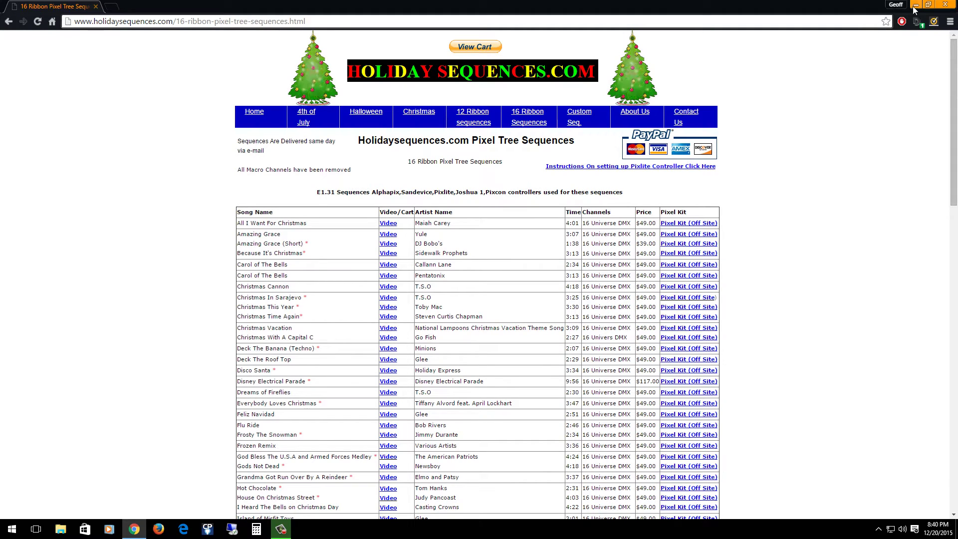
Dismiss the Start menu and minimize Chrome to reveal the desktop.
click(13, 530)
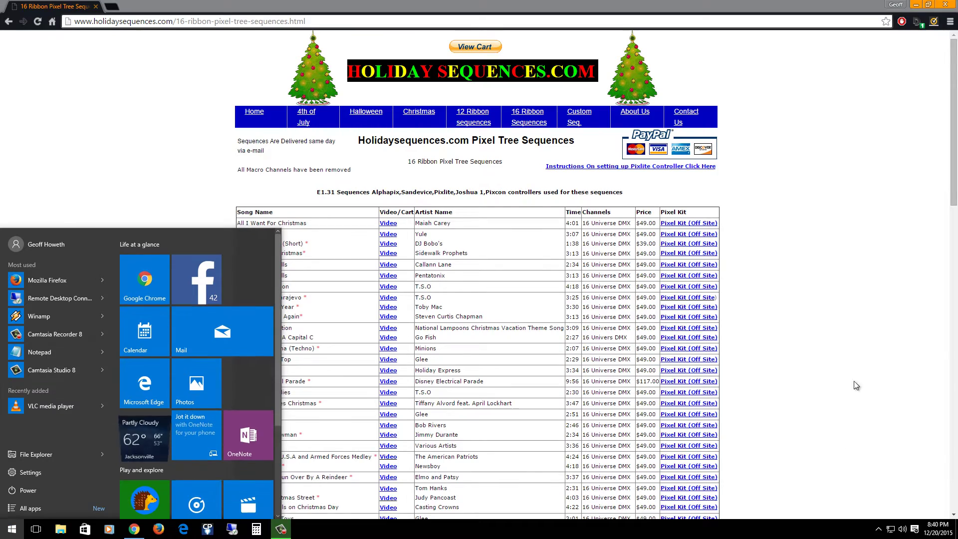
click(852, 322)
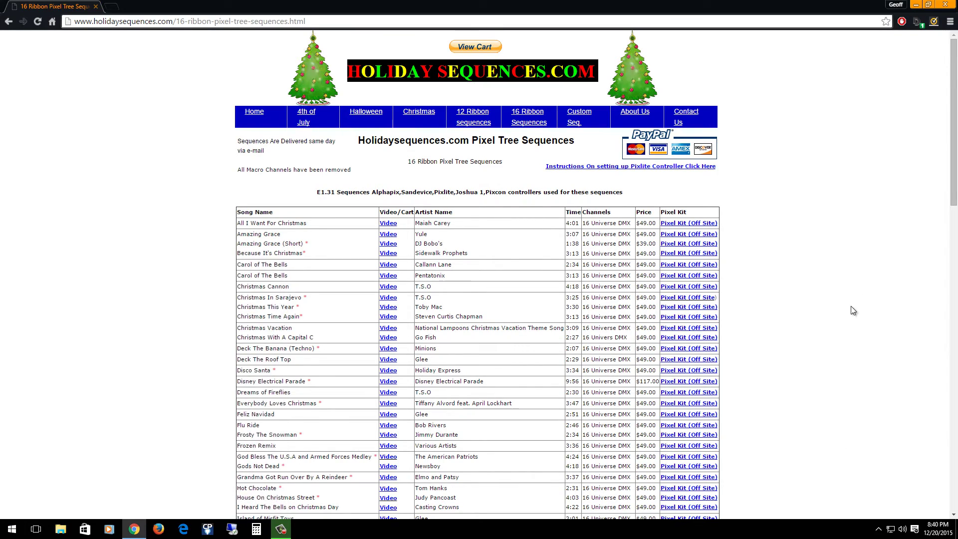
click(916, 4)
Relaunch xLights from the xLights4 desktop icon, then minimize it to return to Chrome.
click(134, 67)
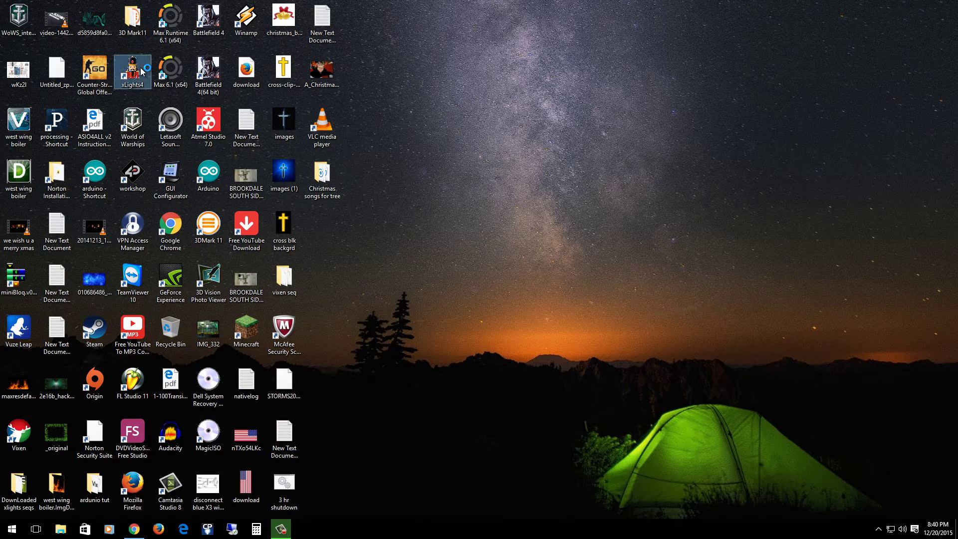
click(133, 529)
scroll(459, 318, down, 4)
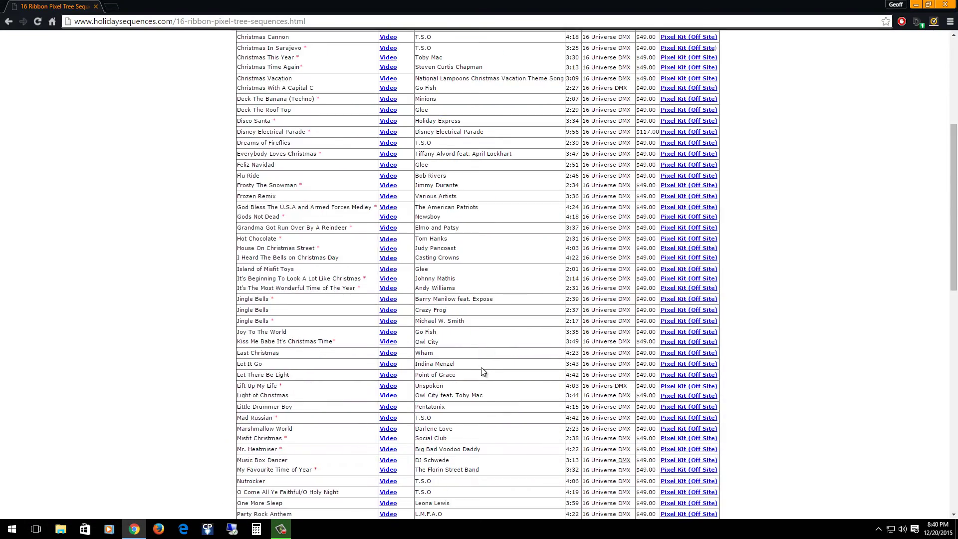
scroll(481, 366, down, 5)
scroll(482, 366, down, 2)
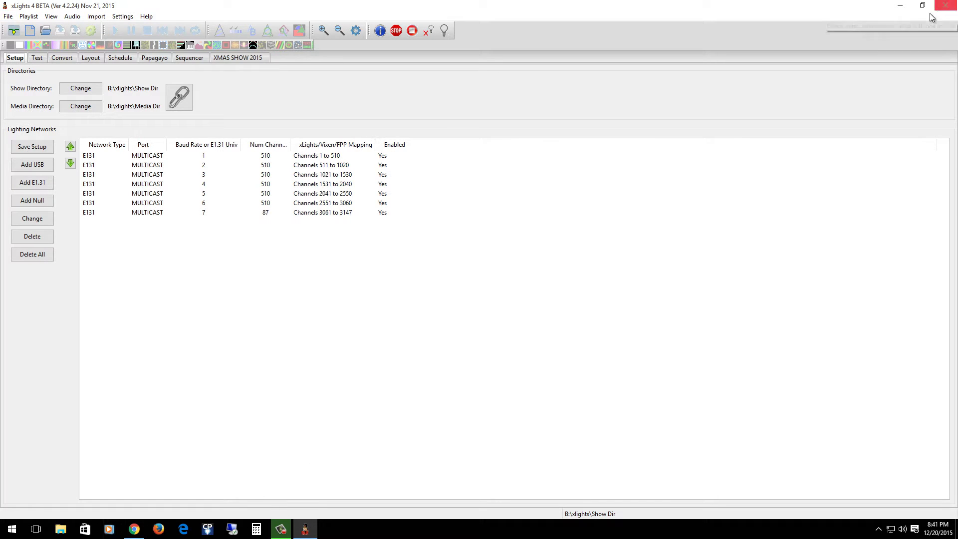
click(903, 10)
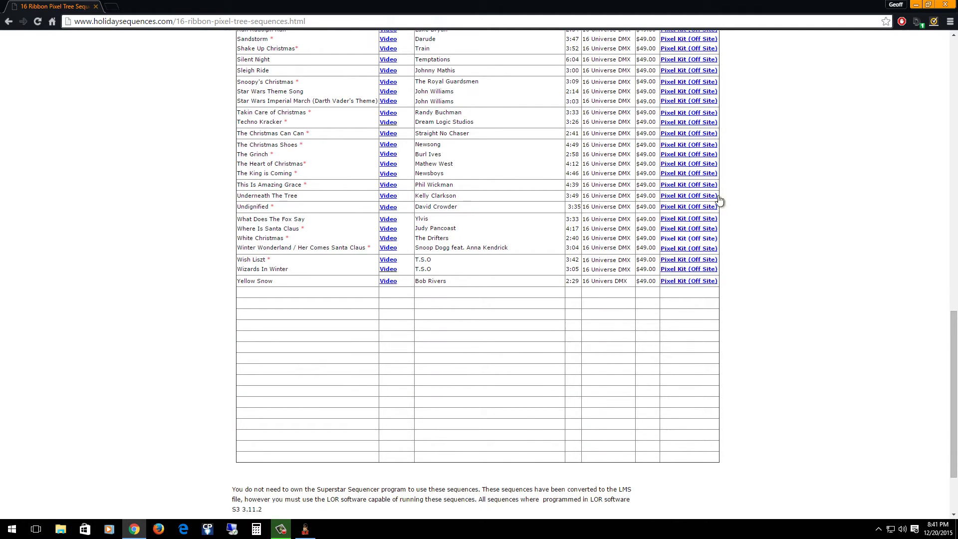
Extract the God Bless The USA zip's LMS and SUP files into DownLoaded xlights seqs.
click(916, 5)
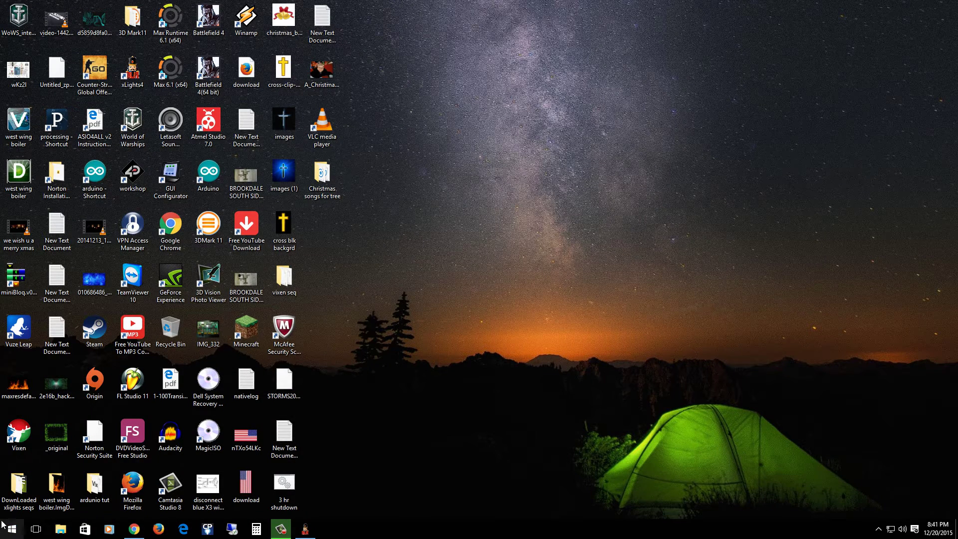
double_click(13, 507)
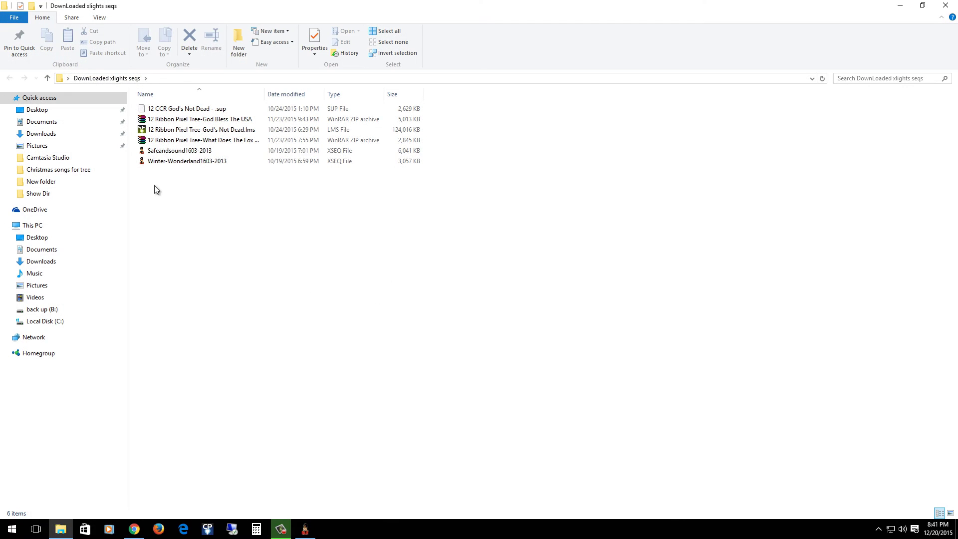
double_click(174, 122)
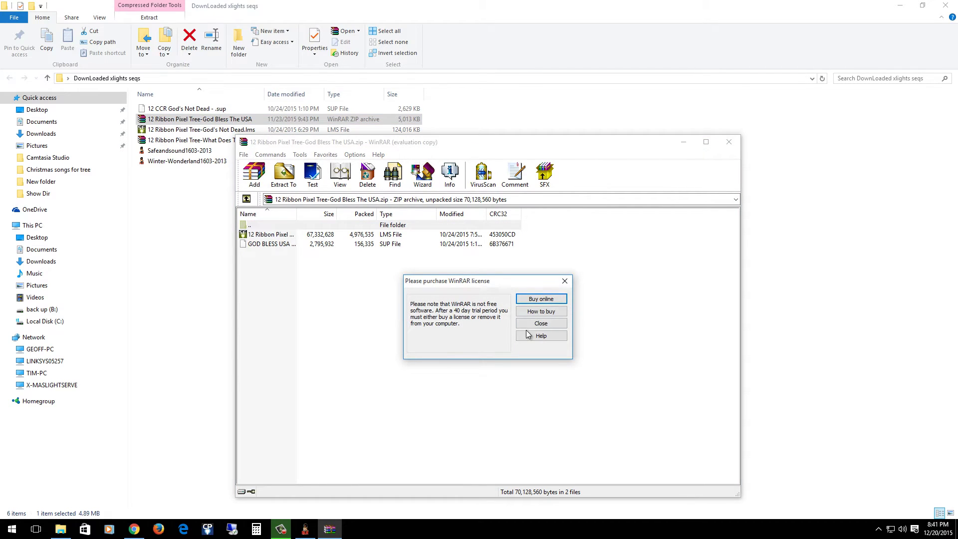
click(542, 323)
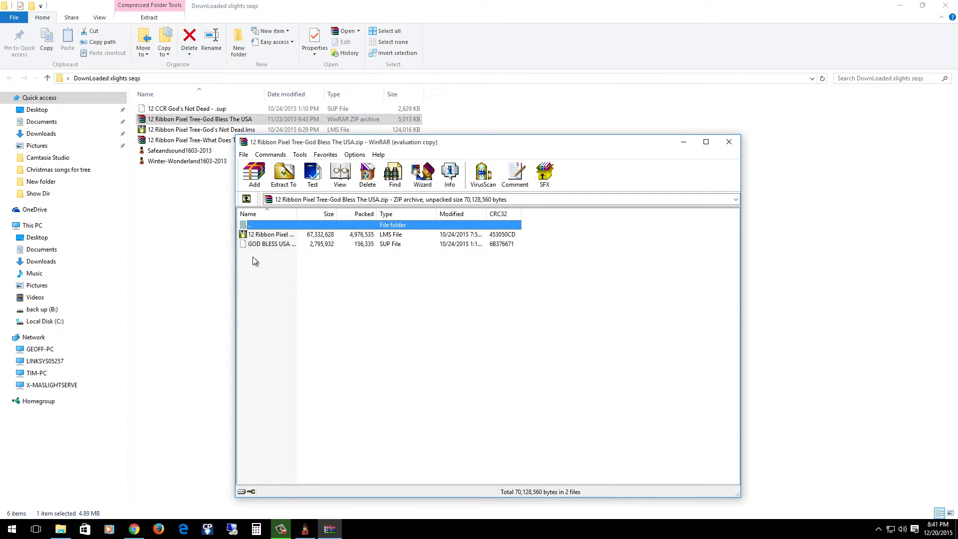
mouse_move(252, 260)
mouse_down()
mouse_move(259, 240)
mouse_move(158, 216)
mouse_up()
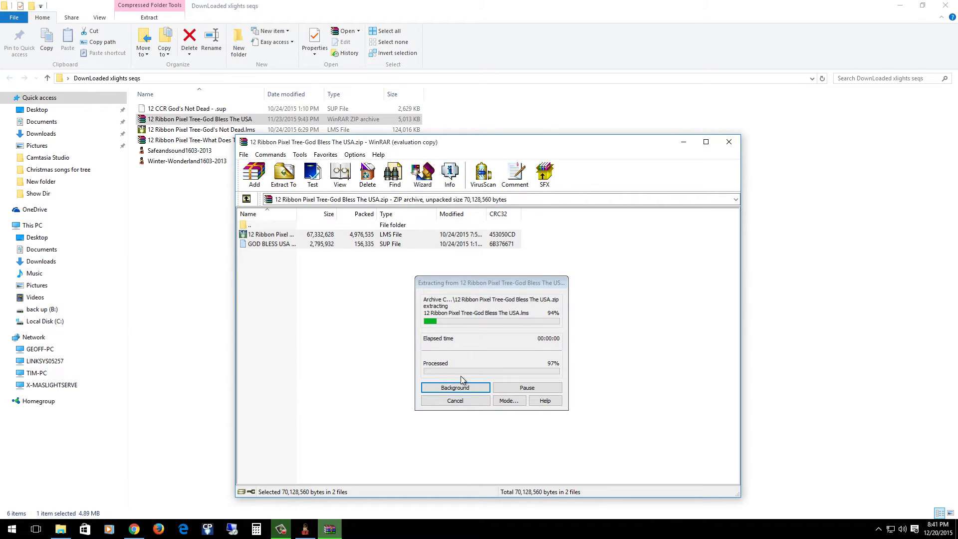
click(702, 208)
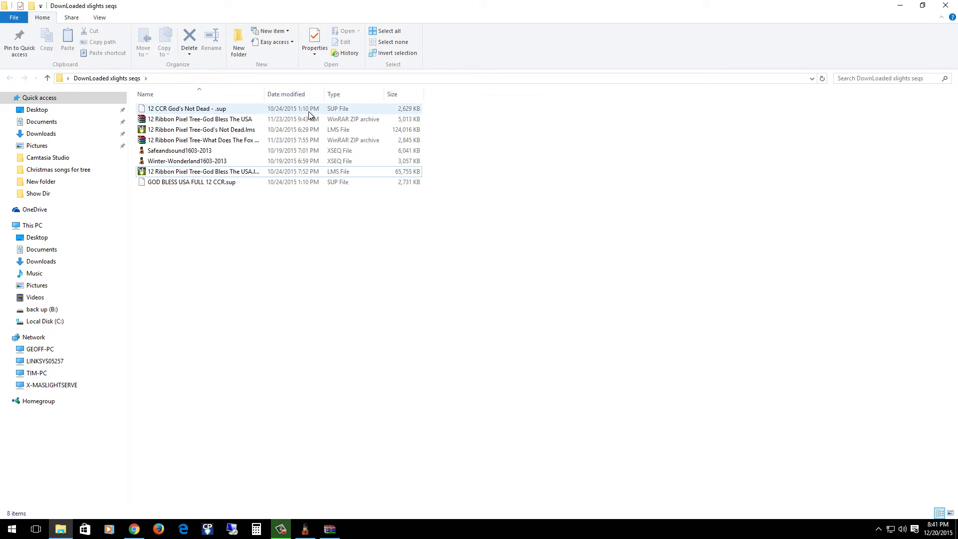
Close the folder and archive windows and bring xLights to the front.
click(900, 5)
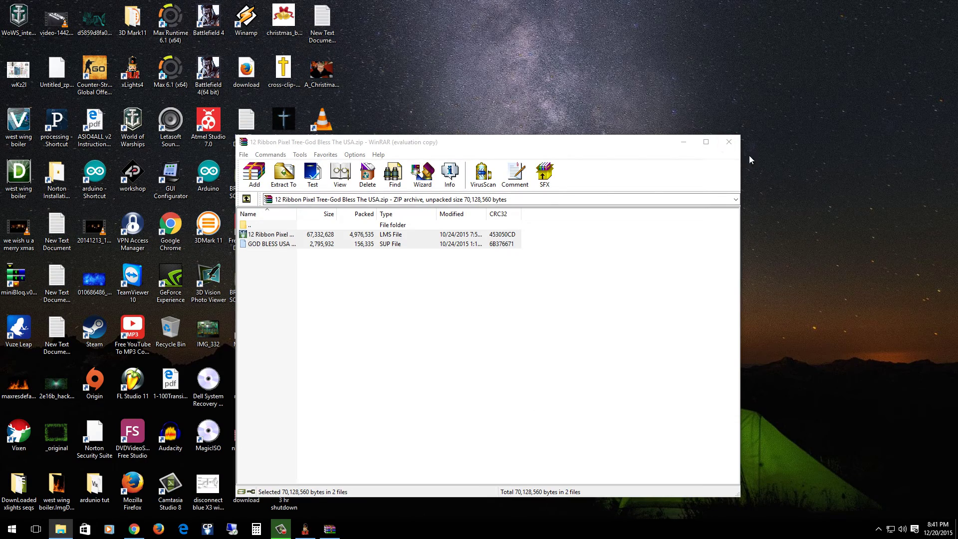
click(729, 141)
click(305, 529)
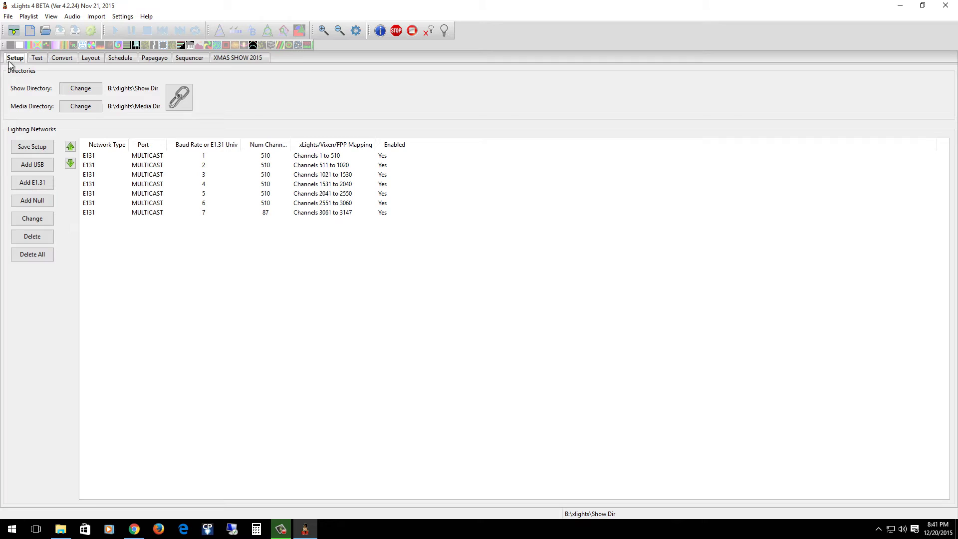
Create a musical sequence with Newsboys 'God's Not Dead' audio at 20 fps, skipping data import.
click(6, 16)
click(18, 36)
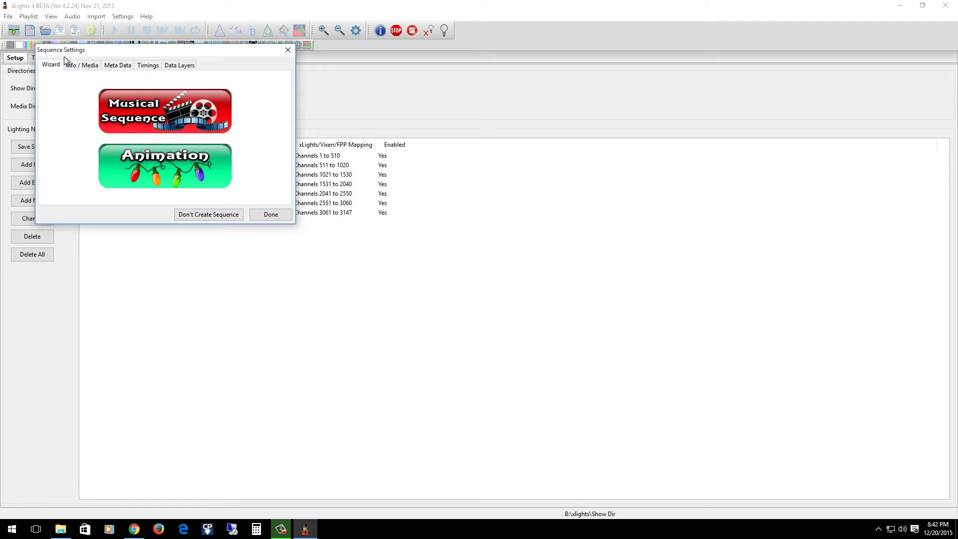
click(147, 108)
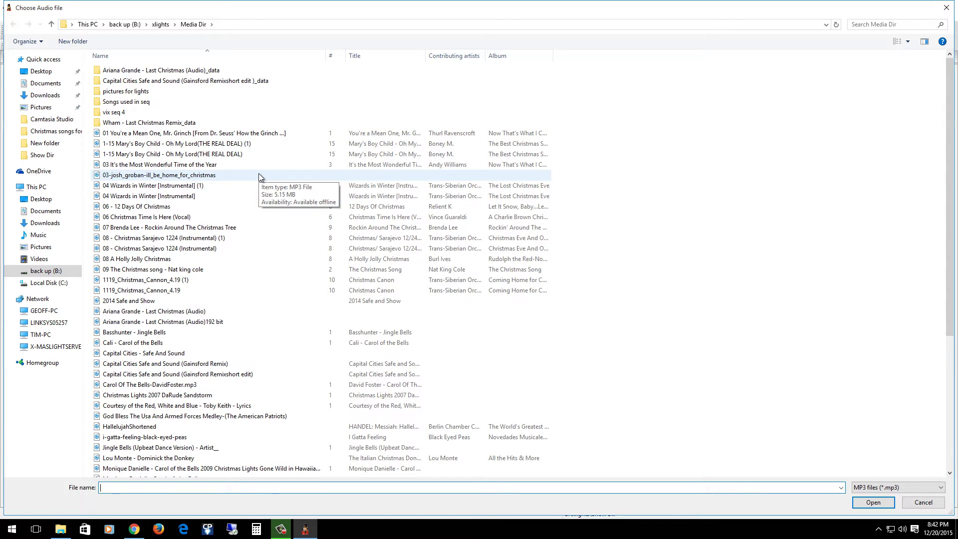
scroll(260, 363, down, 5)
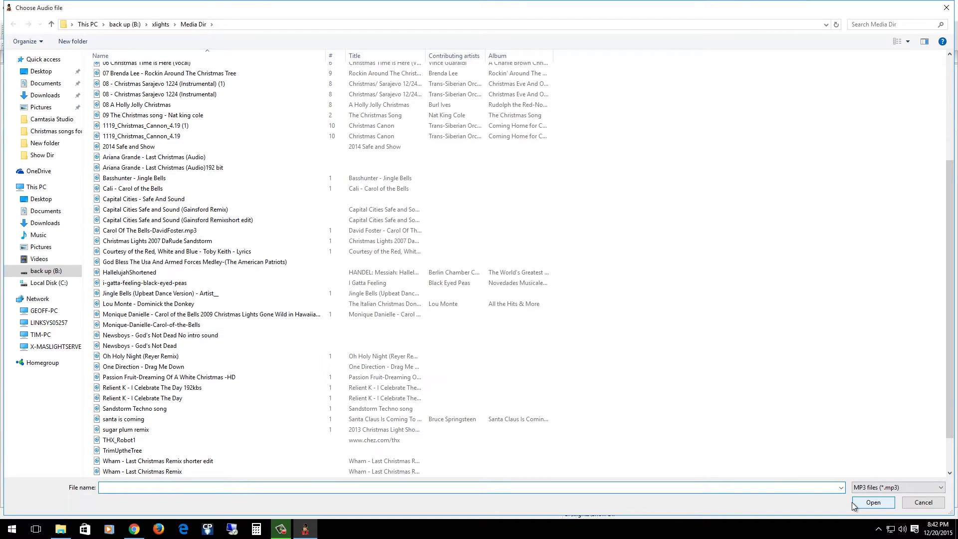
click(161, 336)
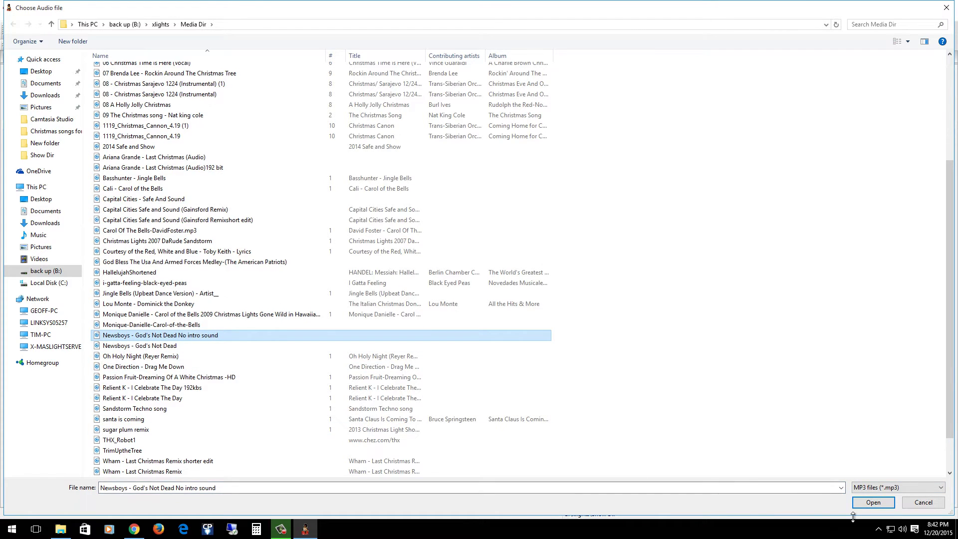
click(865, 501)
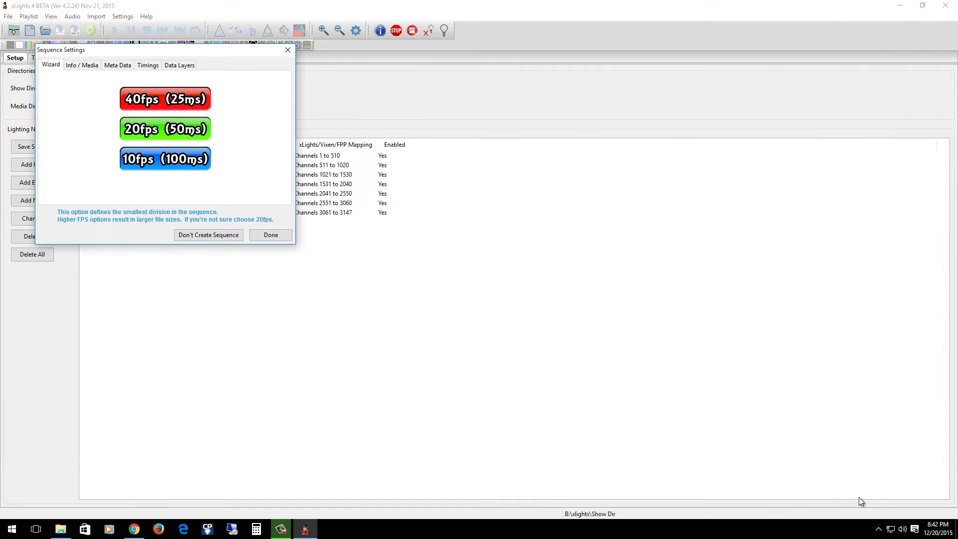
click(185, 129)
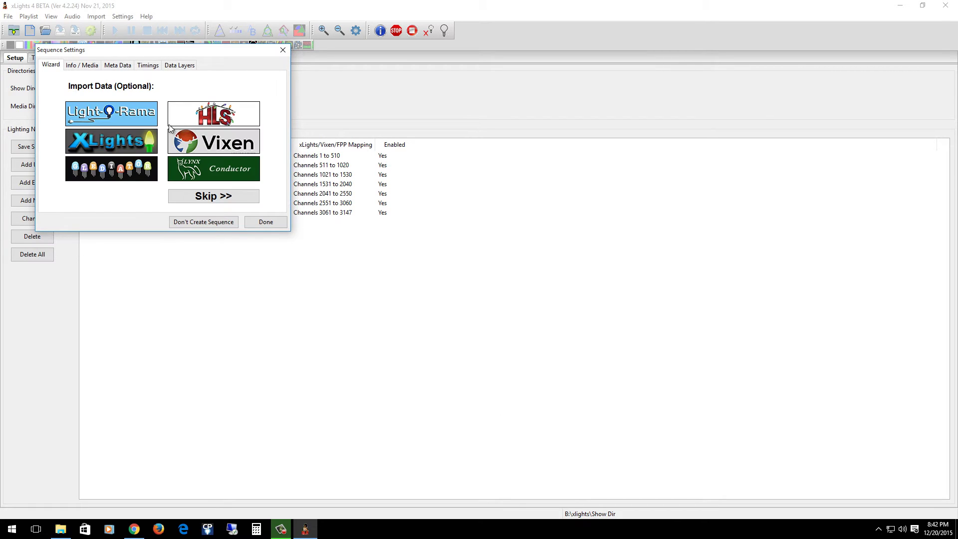
click(254, 198)
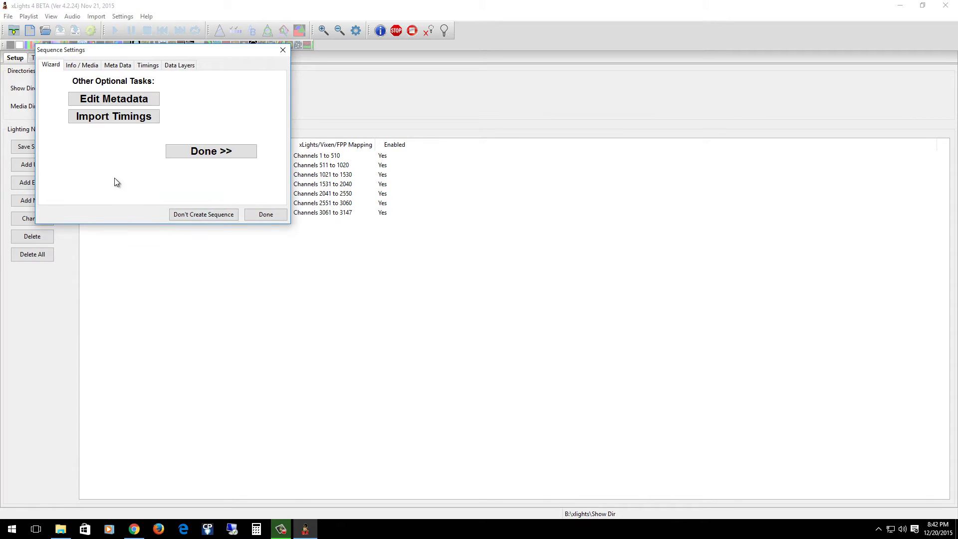
click(103, 120)
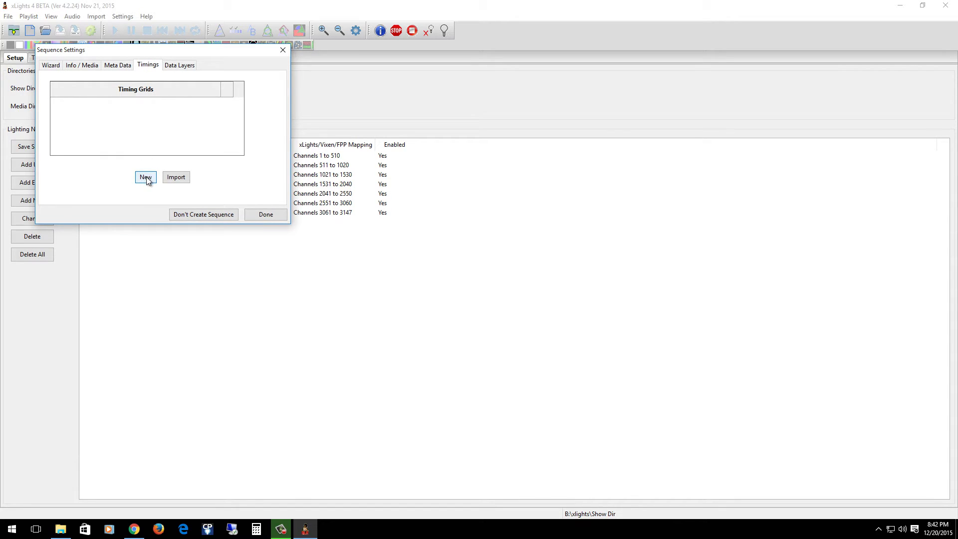
Create a 'Bar and Beat Tracker: Bars' timing grid and accept the tracker settings to analyse the audio.
click(147, 179)
click(114, 113)
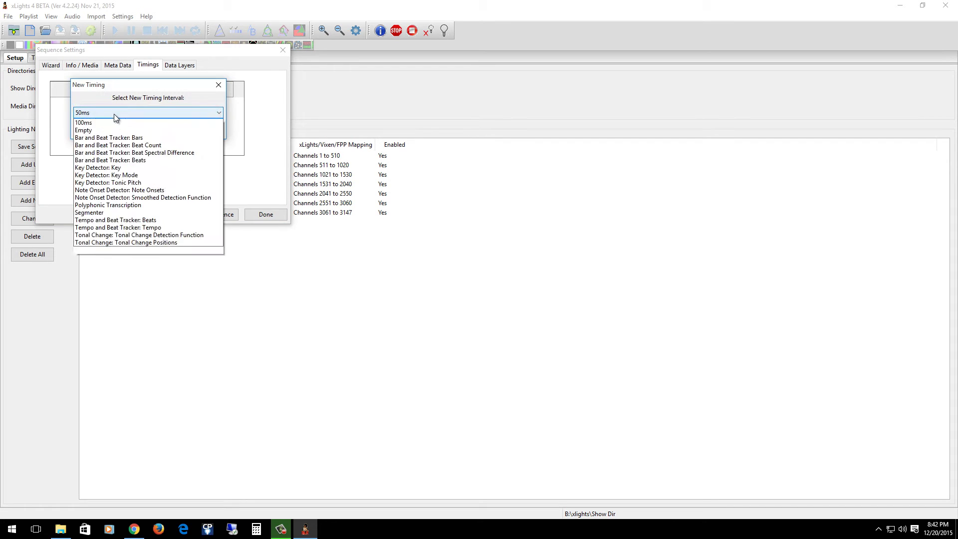
click(141, 144)
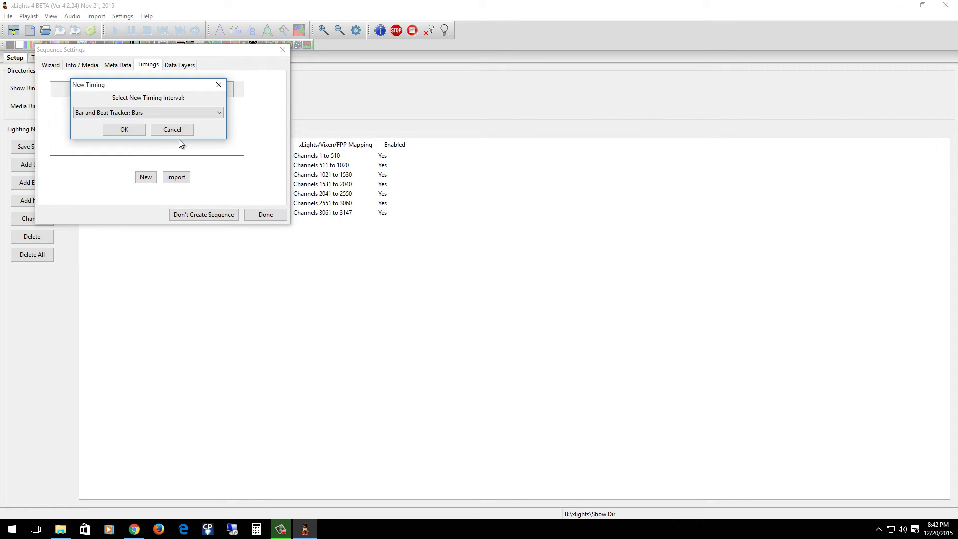
click(151, 115)
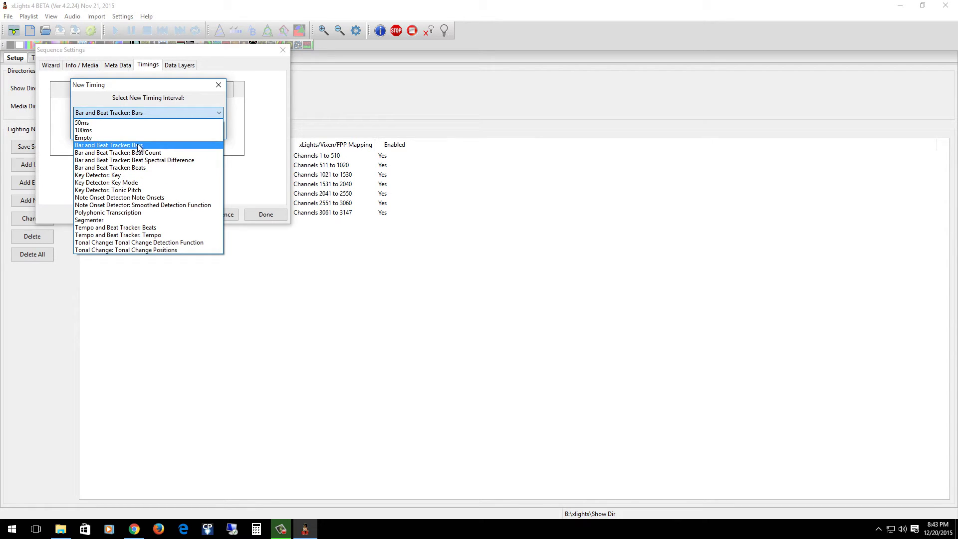
click(122, 147)
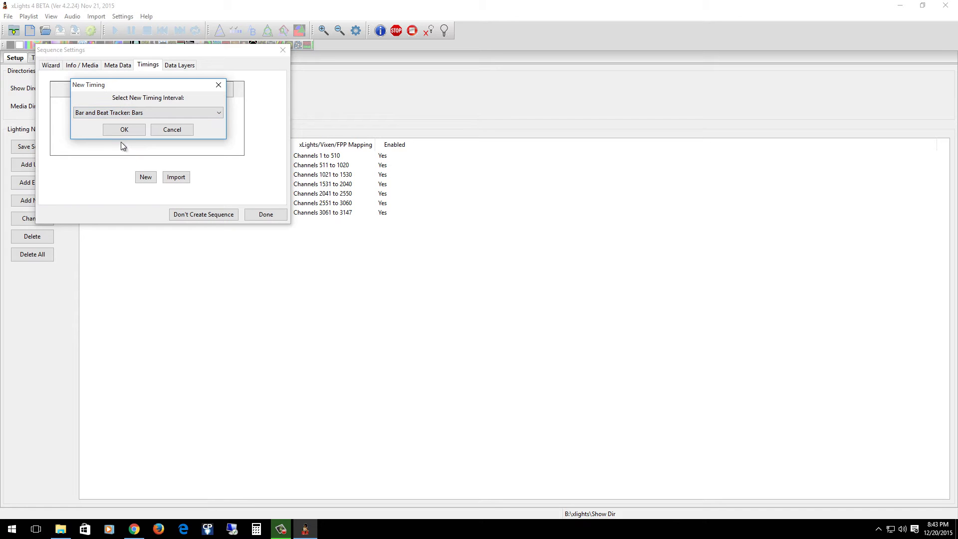
click(125, 131)
click(111, 193)
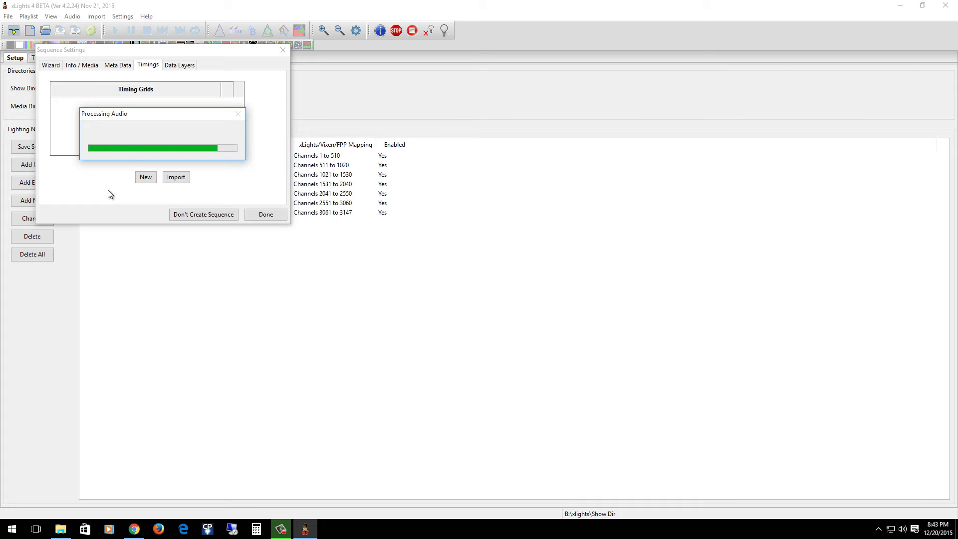
Create a 'Bar and Beat Tracker: Beats' timing grid and accept the tracker settings to analyse the audio.
click(145, 181)
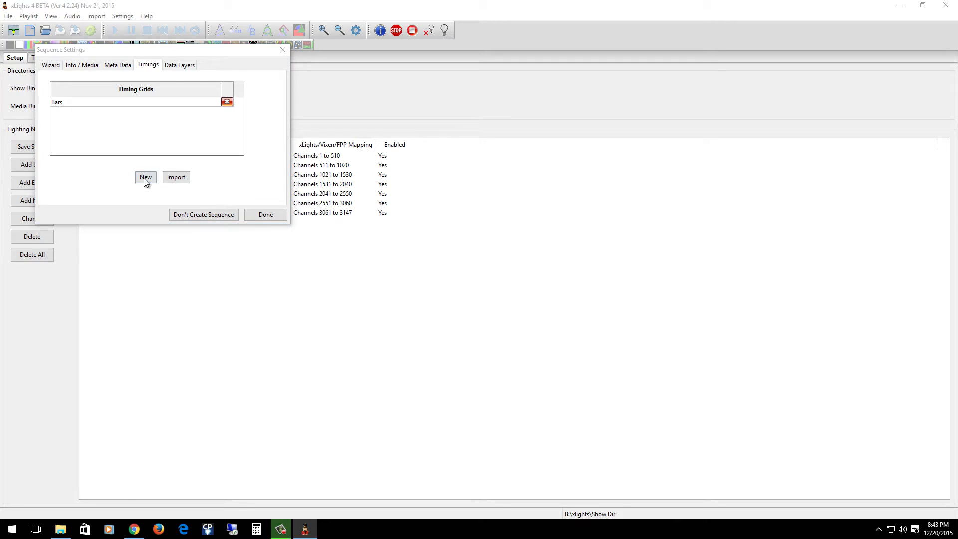
click(120, 115)
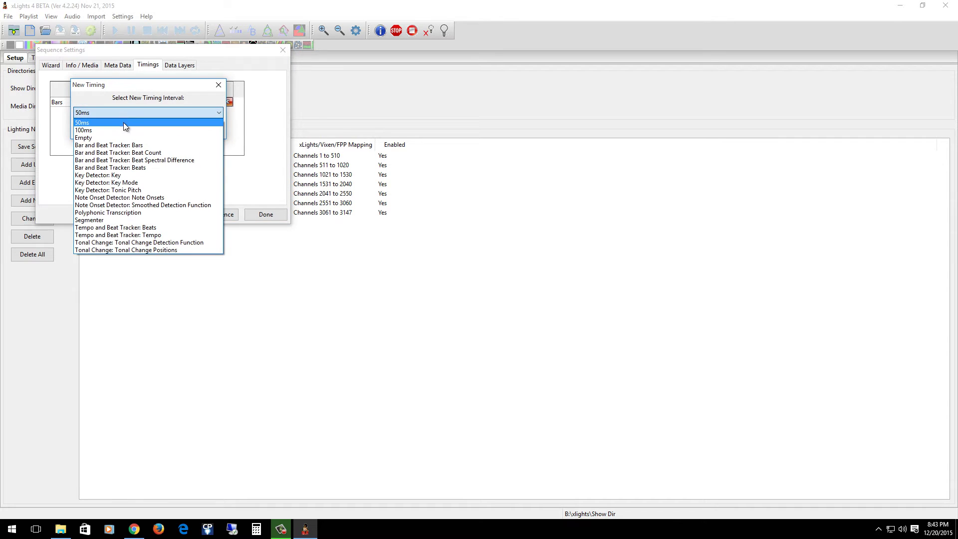
click(144, 167)
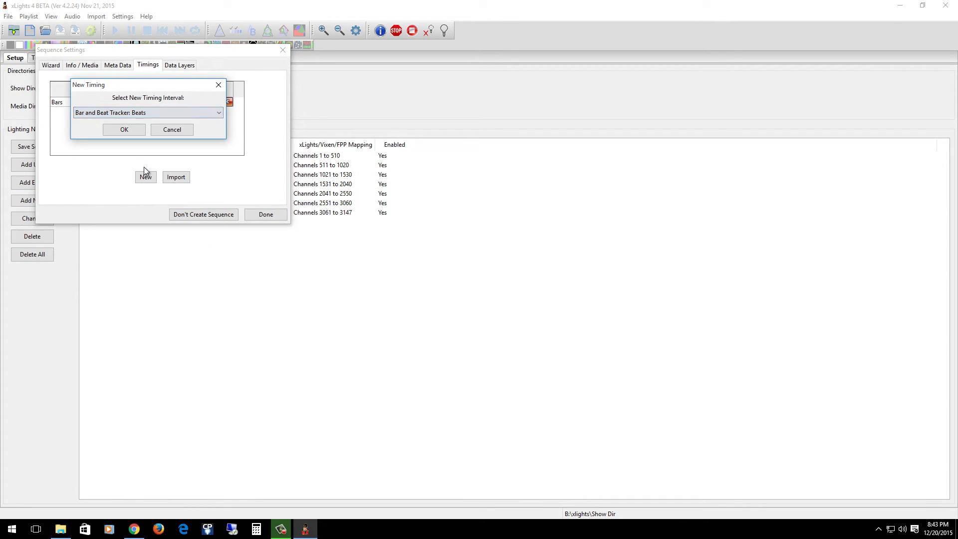
click(132, 129)
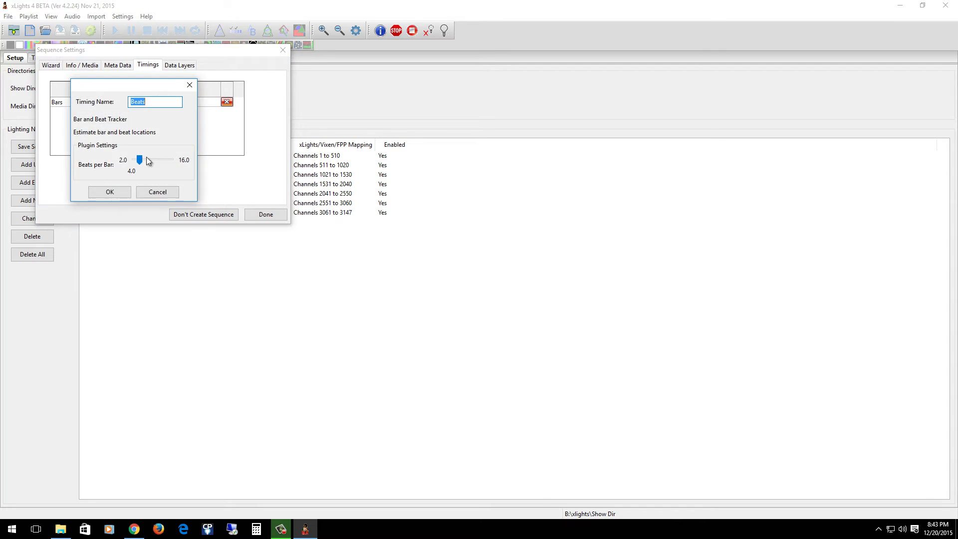
click(110, 192)
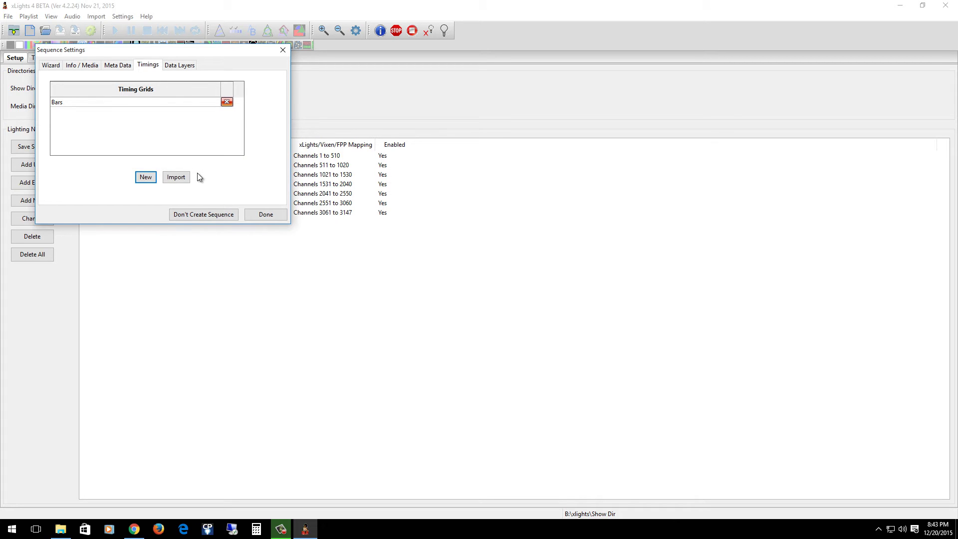
Finish the sequence wizard, zoom into the song start, and show the Beats grid lines.
click(262, 215)
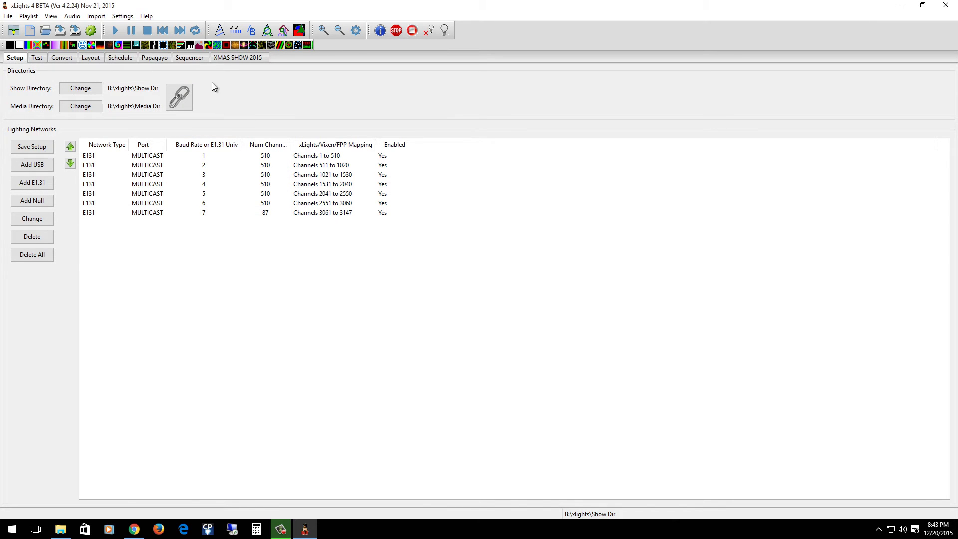
click(190, 58)
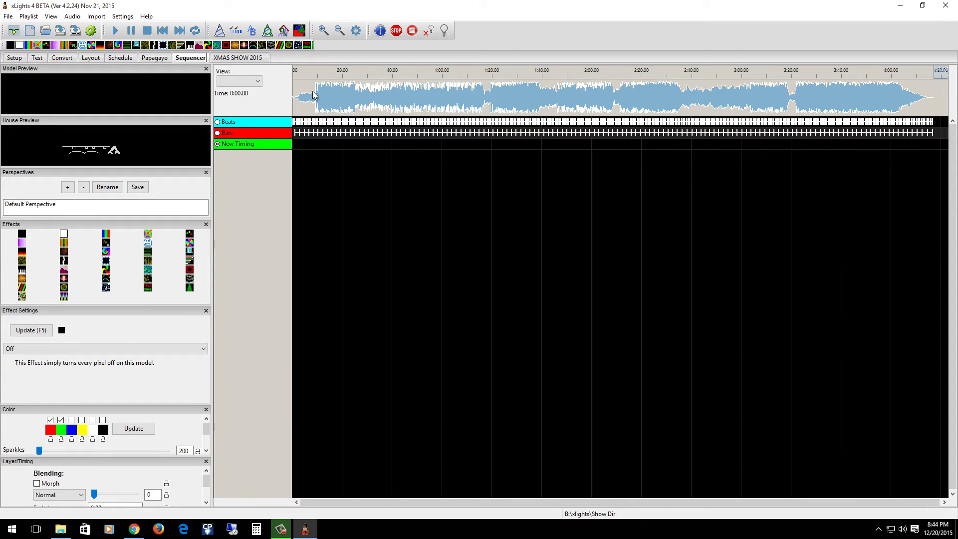
click(322, 31)
click(323, 31)
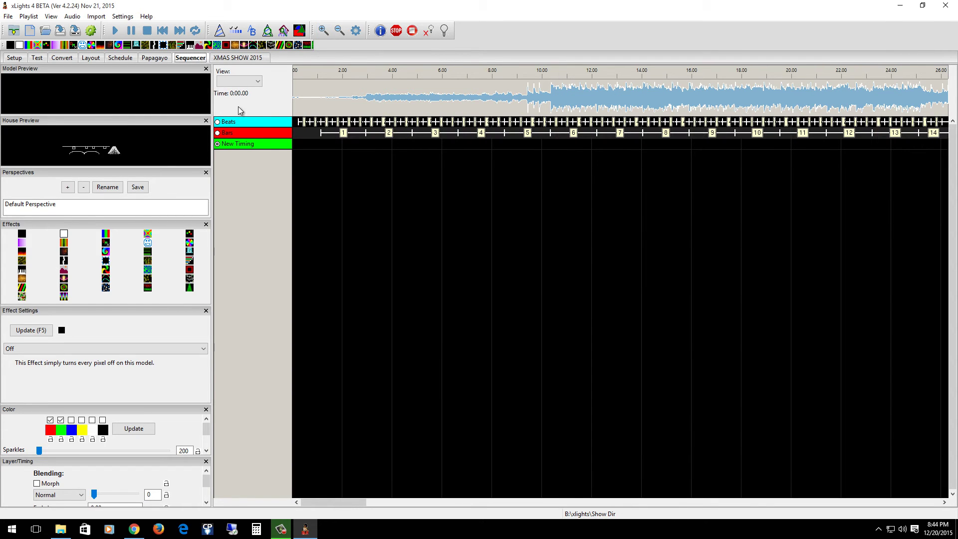
click(217, 123)
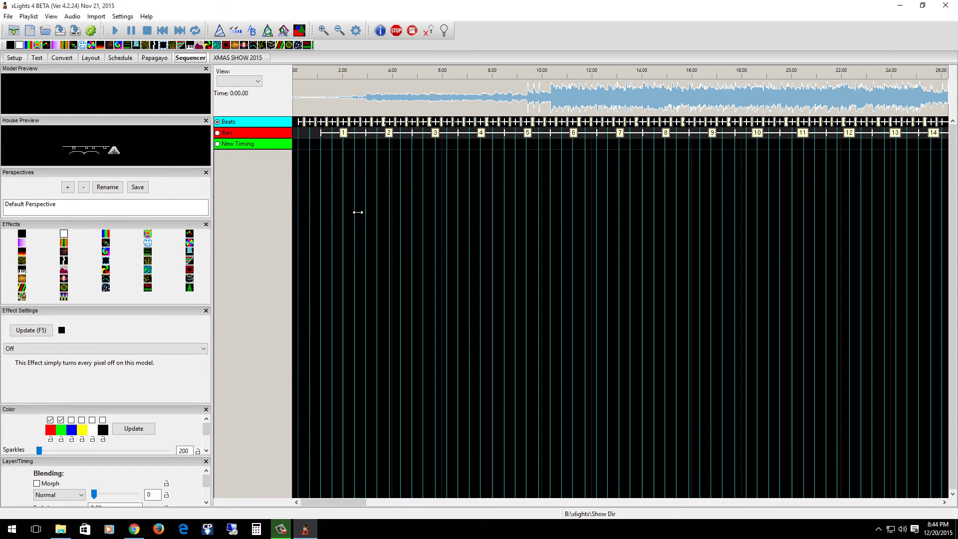
Play the song from several points, then pause, stop, and return to the start.
click(455, 75)
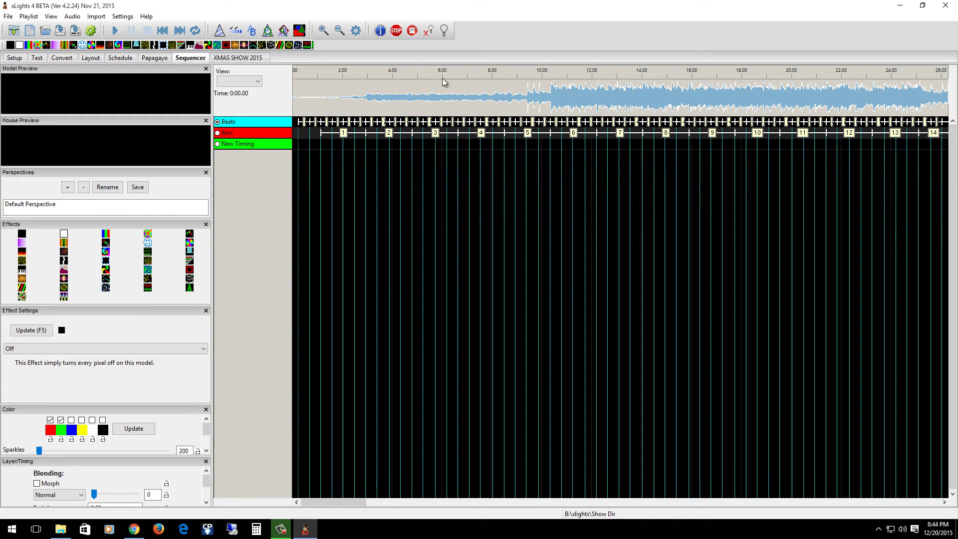
click(363, 75)
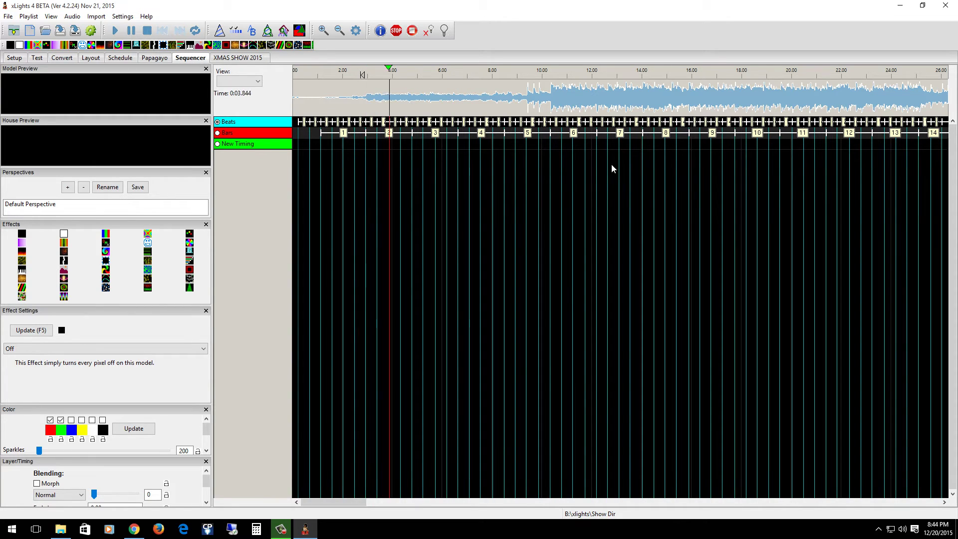
click(514, 75)
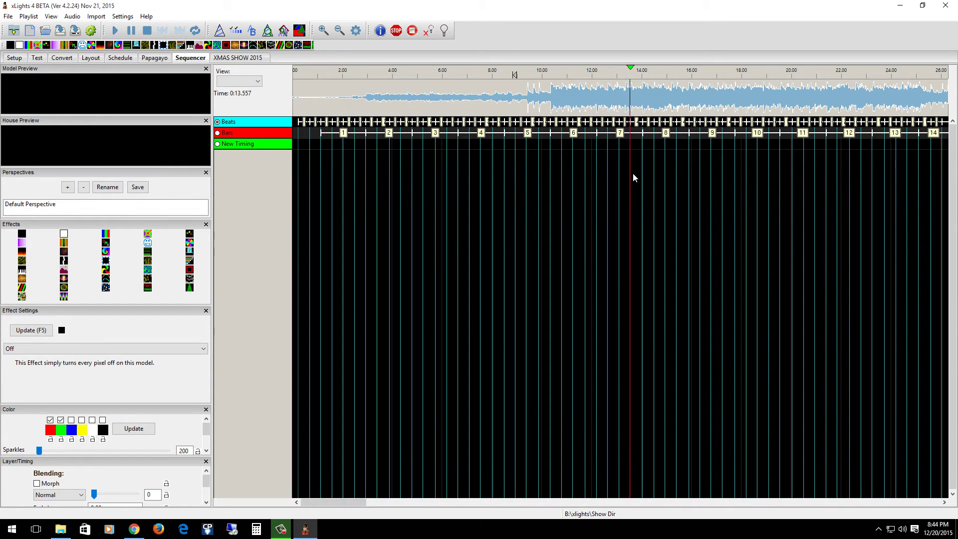
click(131, 32)
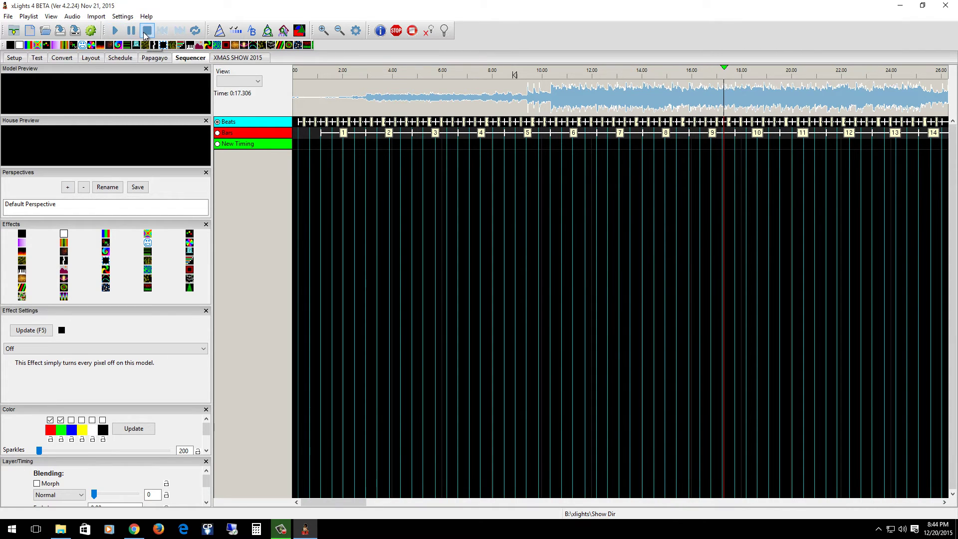
click(145, 33)
click(162, 31)
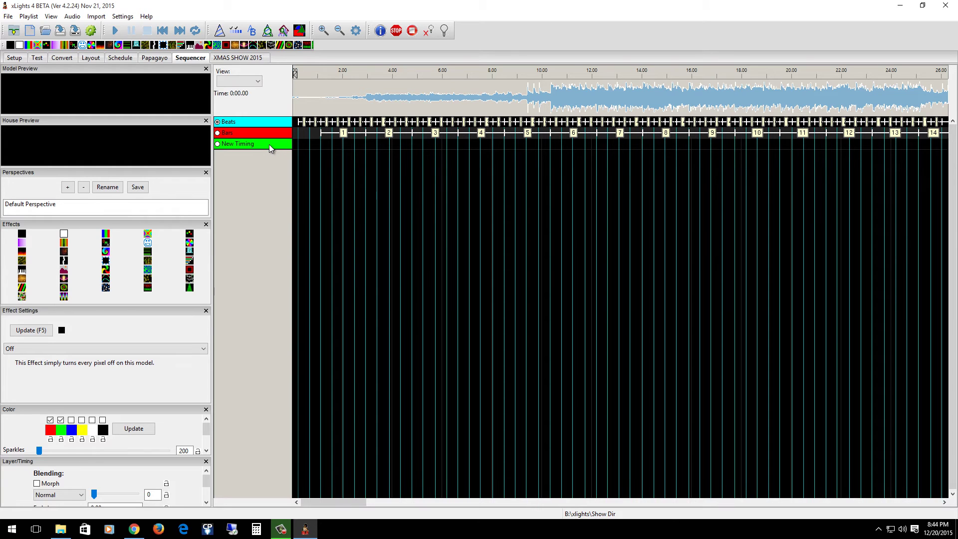
Add the Mega Tree model to the sequence through the Display Elements editor.
right_click(270, 147)
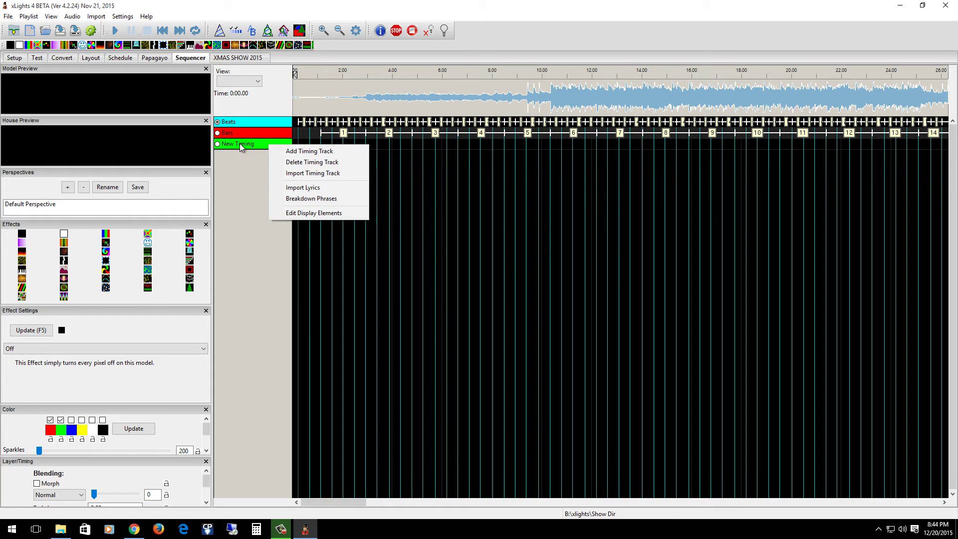
click(303, 213)
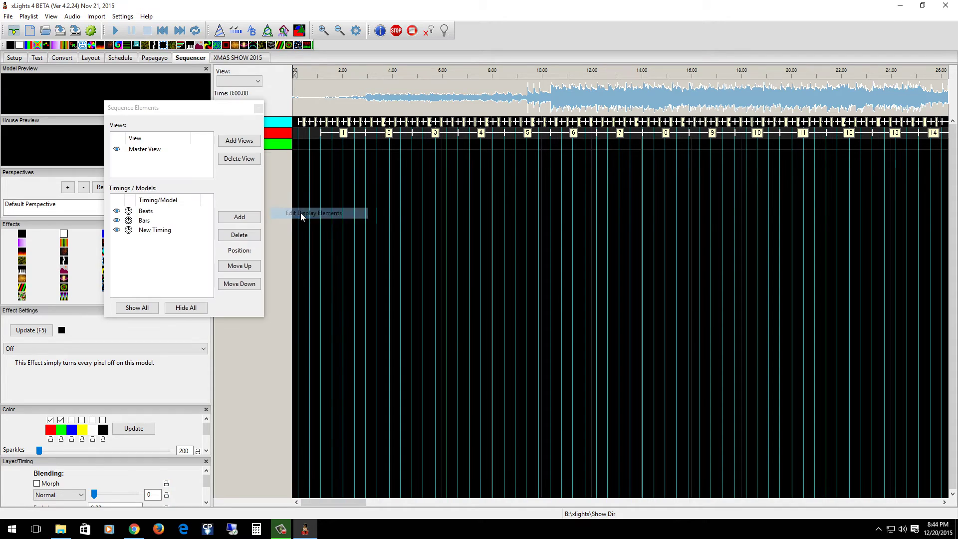
click(237, 219)
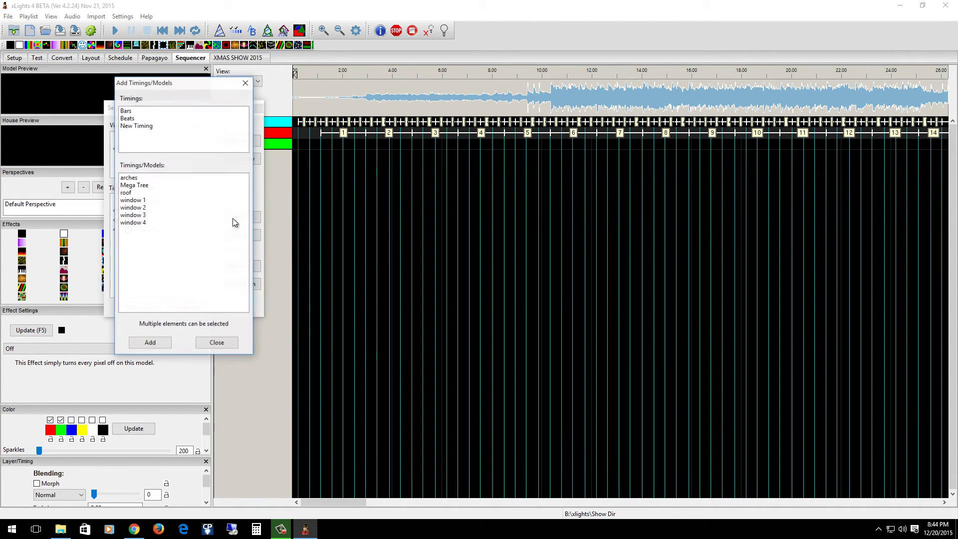
click(143, 190)
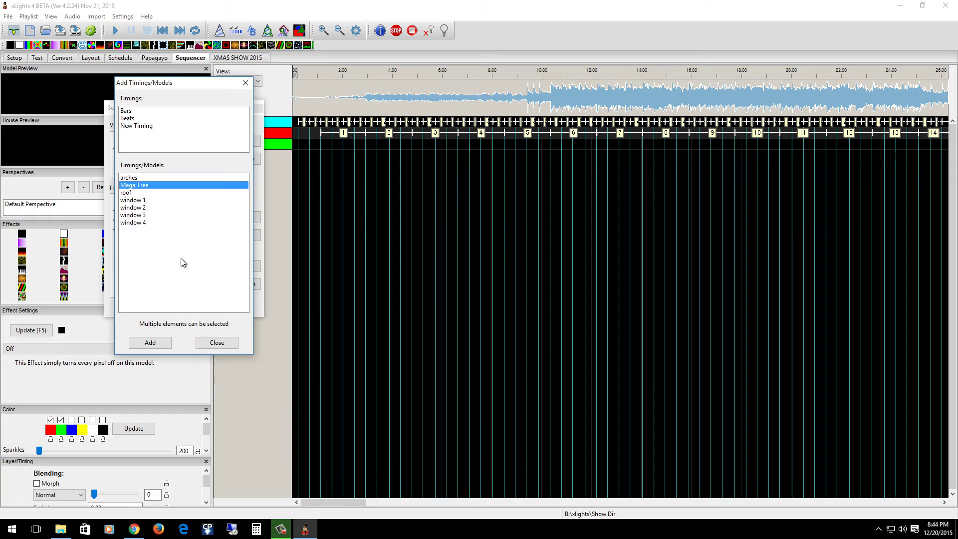
ctrl+click(132, 178)
click(138, 186)
click(154, 344)
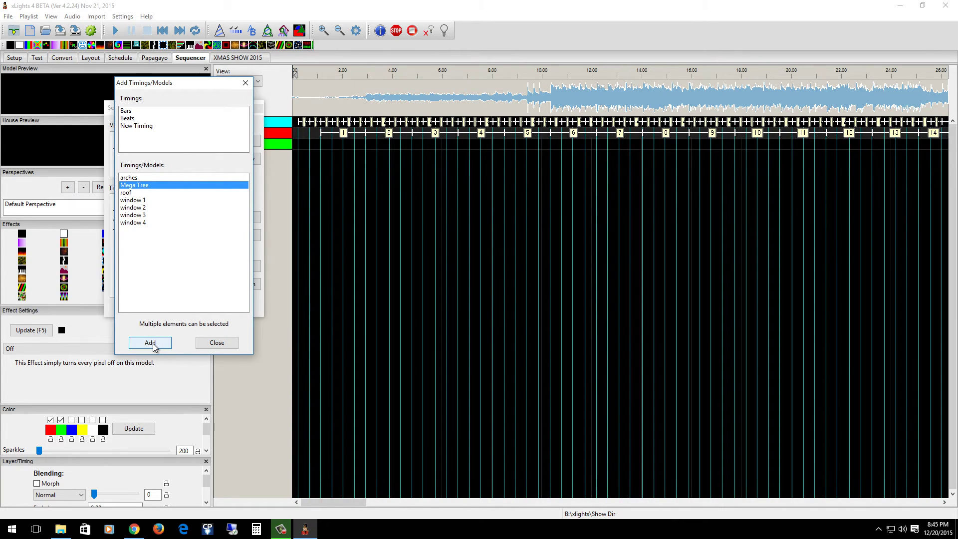
click(154, 344)
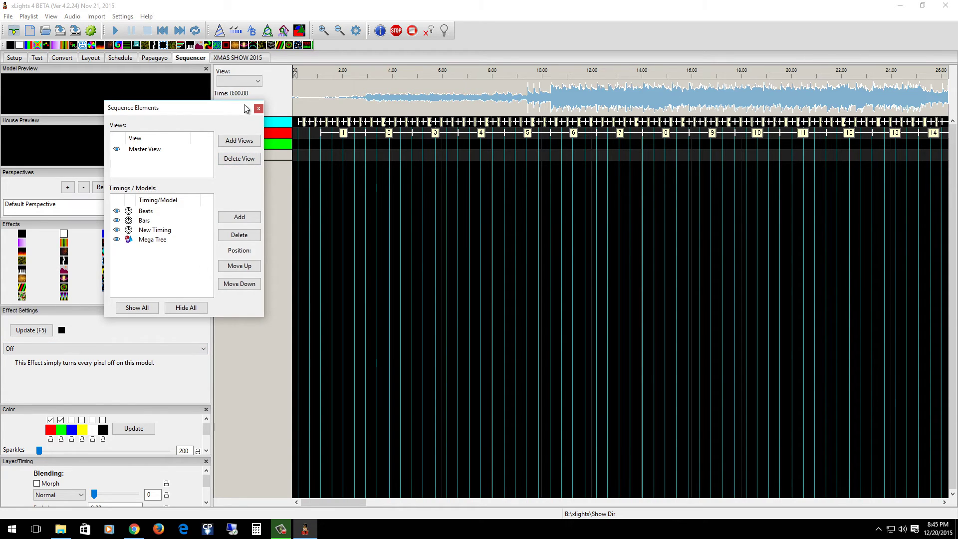
click(260, 109)
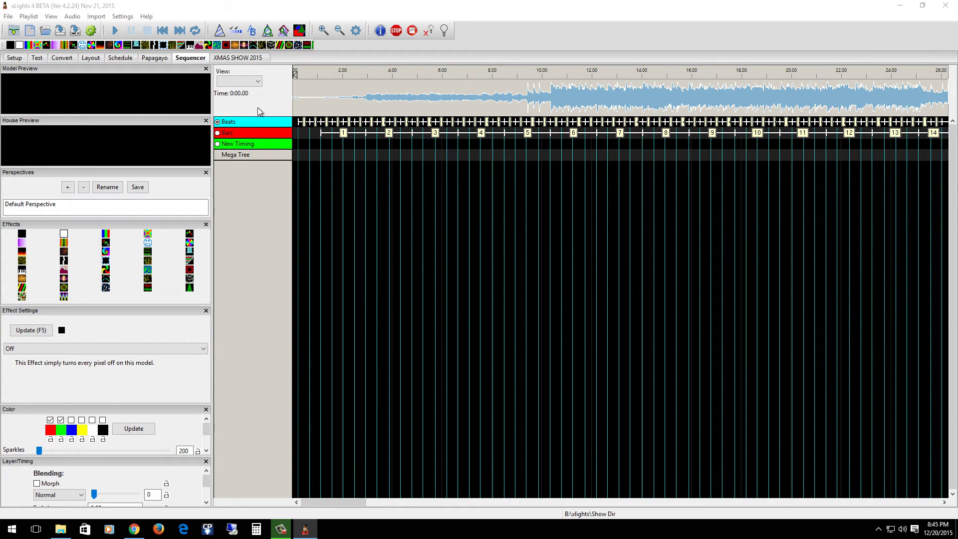
Select the Mega Tree row and expand then collapse its strands.
click(262, 156)
double_click(242, 156)
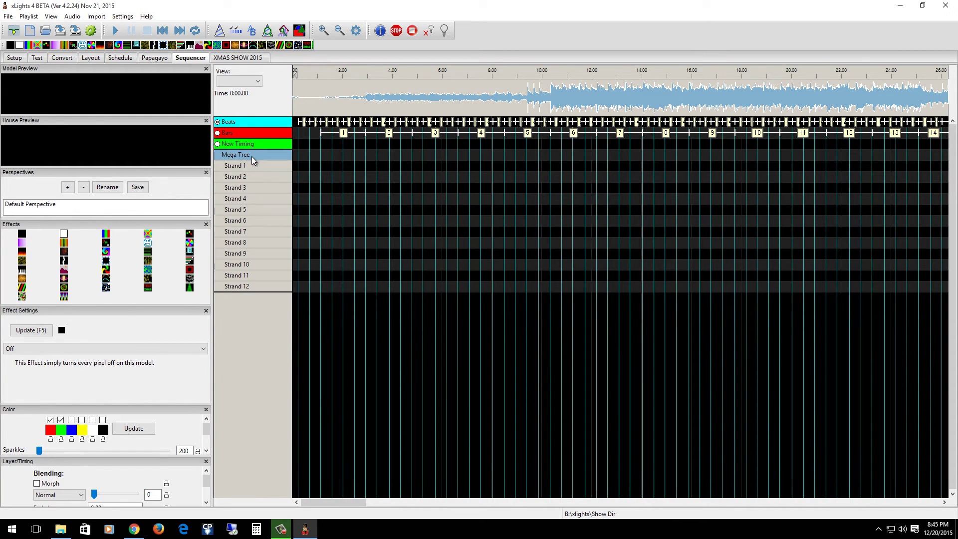
double_click(252, 156)
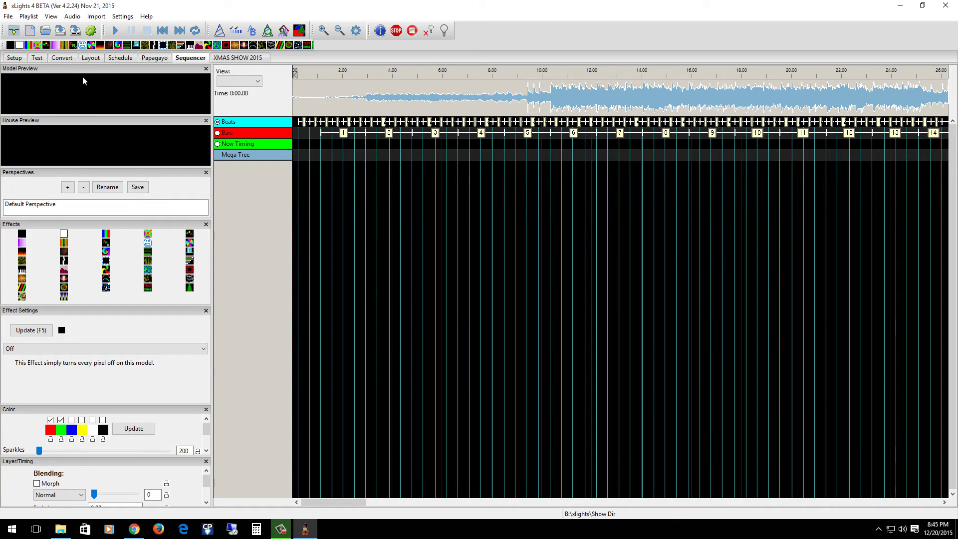
Import effects from the 12 CCR God's Not Dead .sup file in DownLoaded xlights seqs.
click(97, 17)
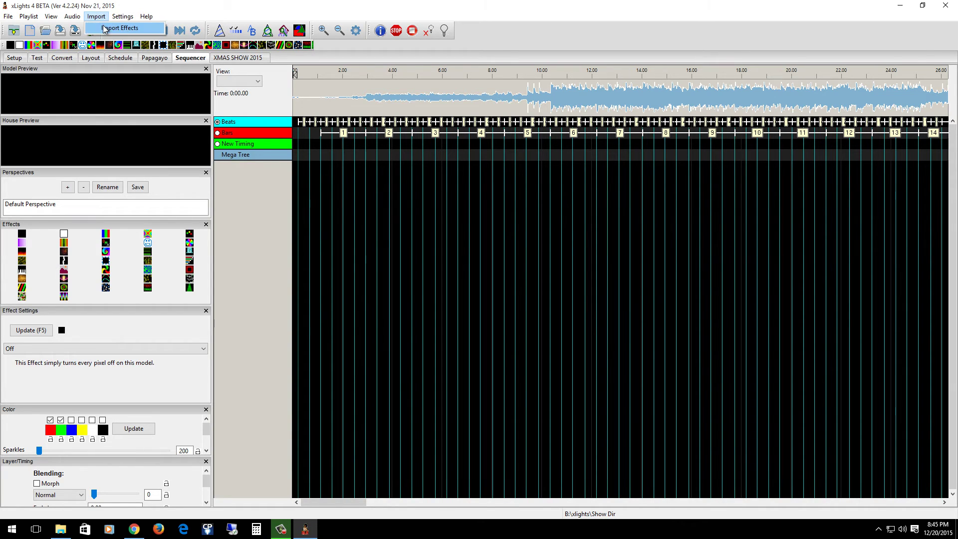
click(112, 29)
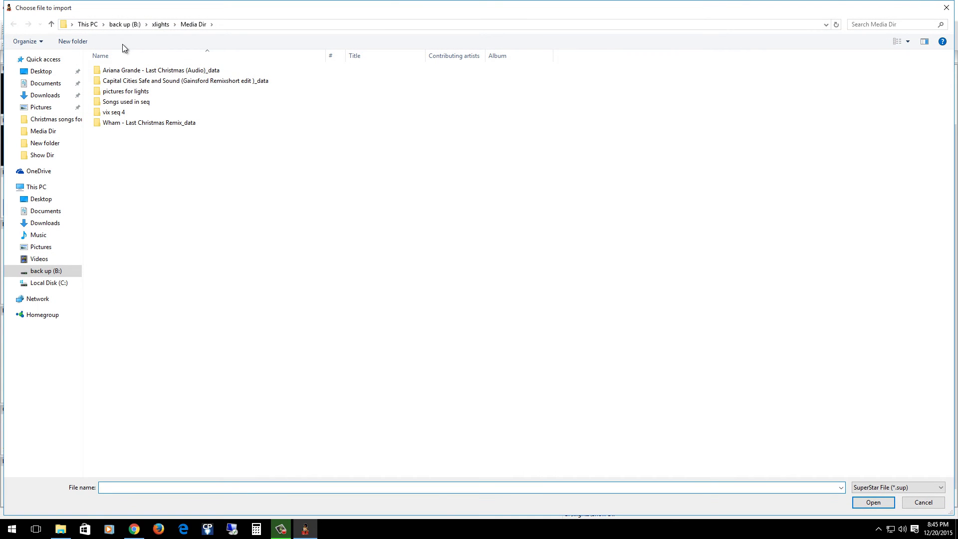
click(47, 73)
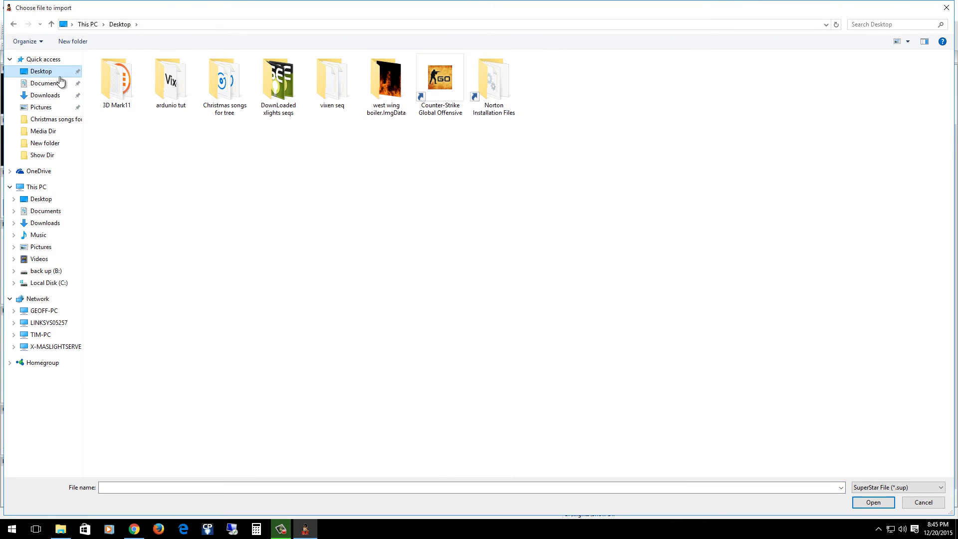
double_click(280, 112)
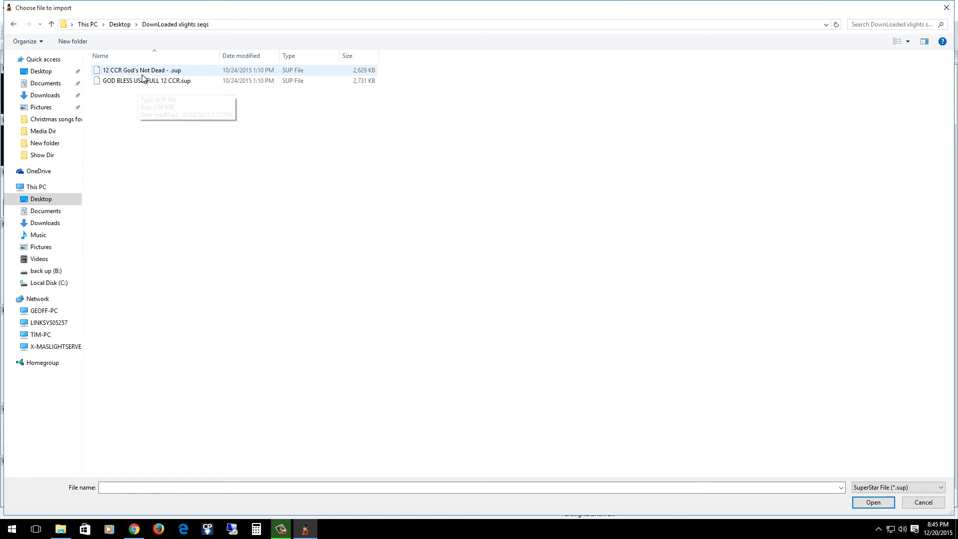
click(145, 72)
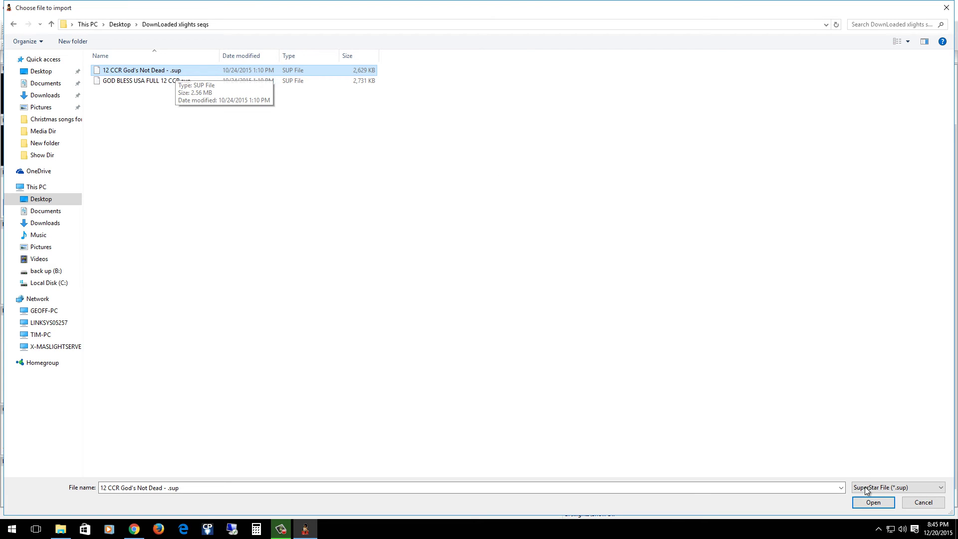
click(873, 503)
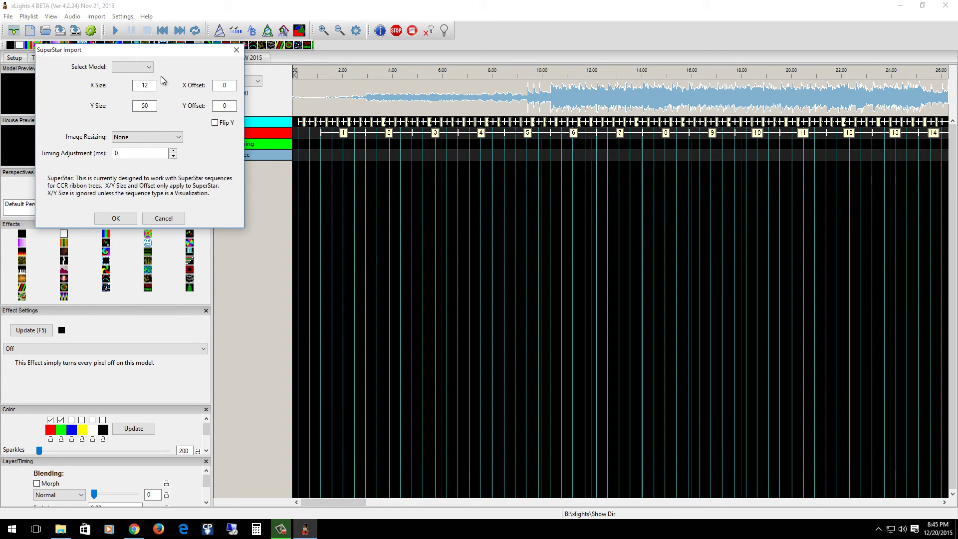
Import the God's Not Dead SuperStar effects onto Mega Tree and save the image files.
click(150, 68)
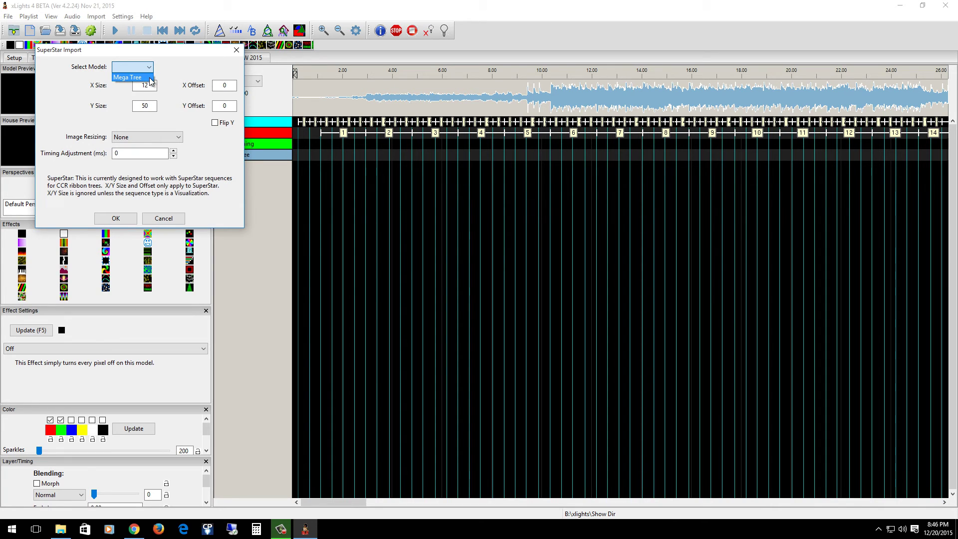
click(149, 78)
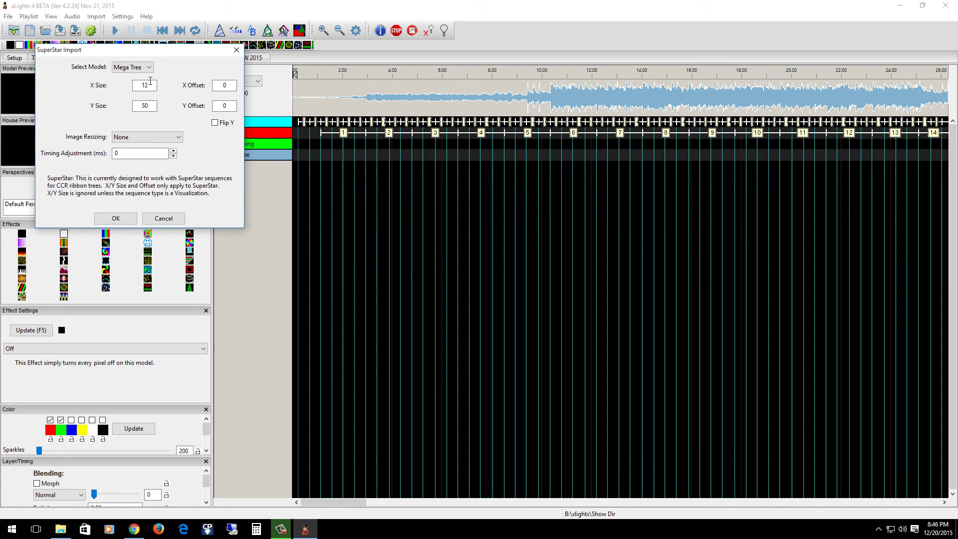
click(118, 218)
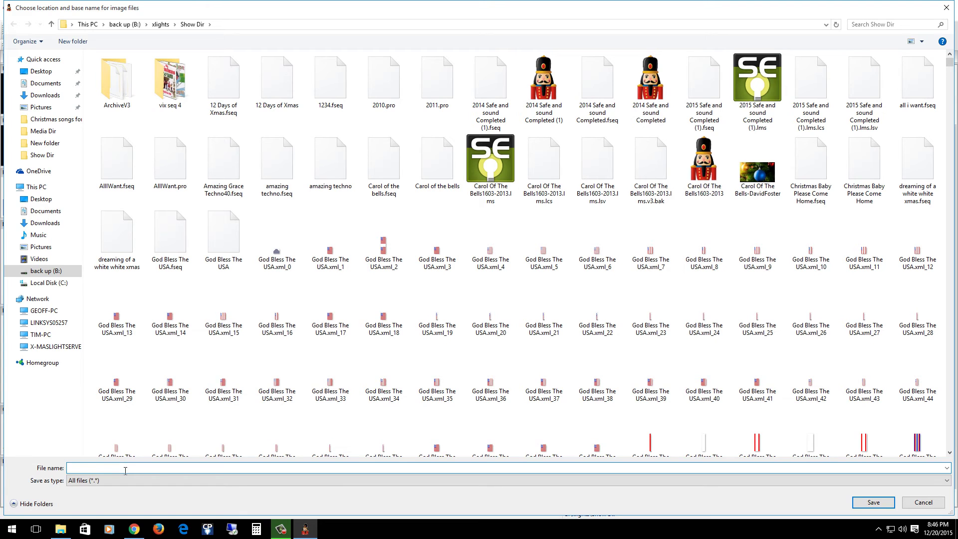
text(jhlkljkl)
click(873, 503)
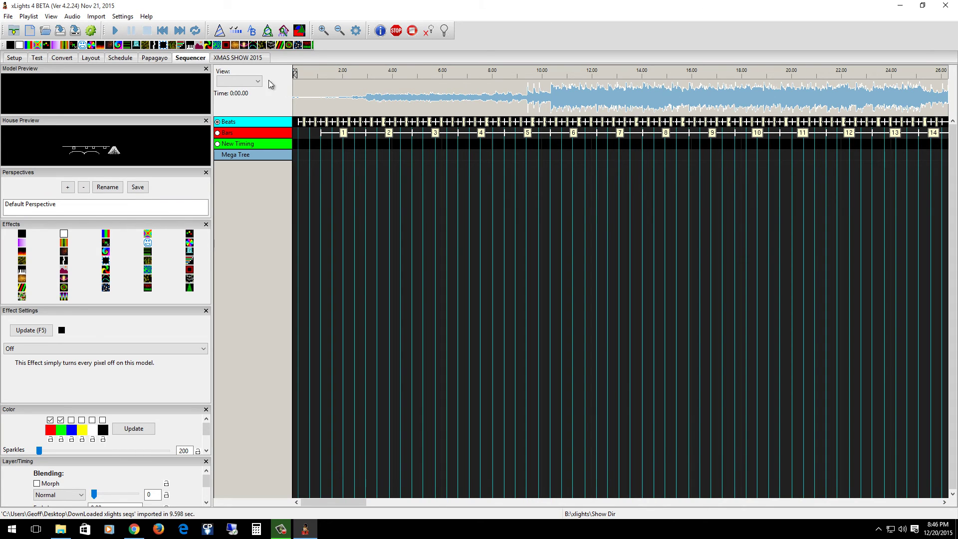
Play and stop the sequence, then expand the Mega Tree to view its strands.
click(117, 31)
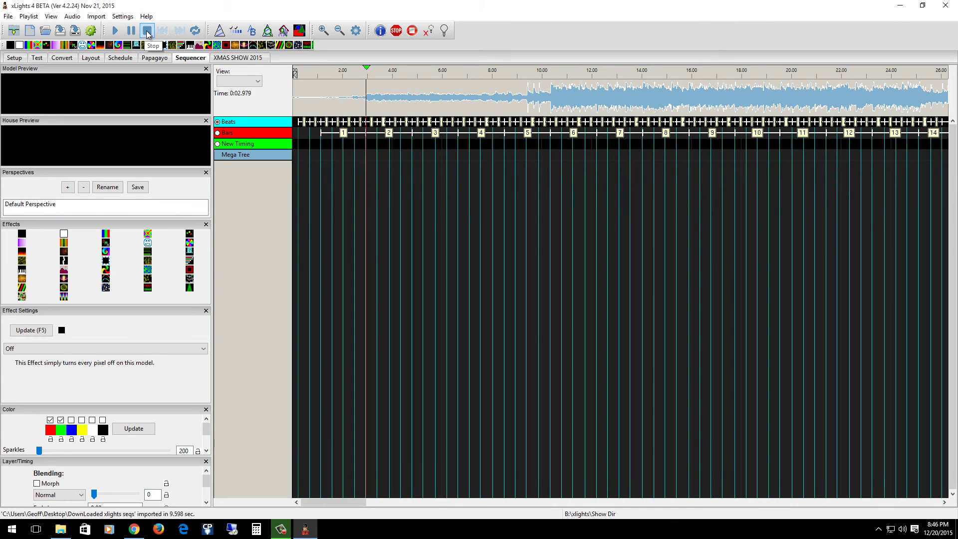
click(147, 30)
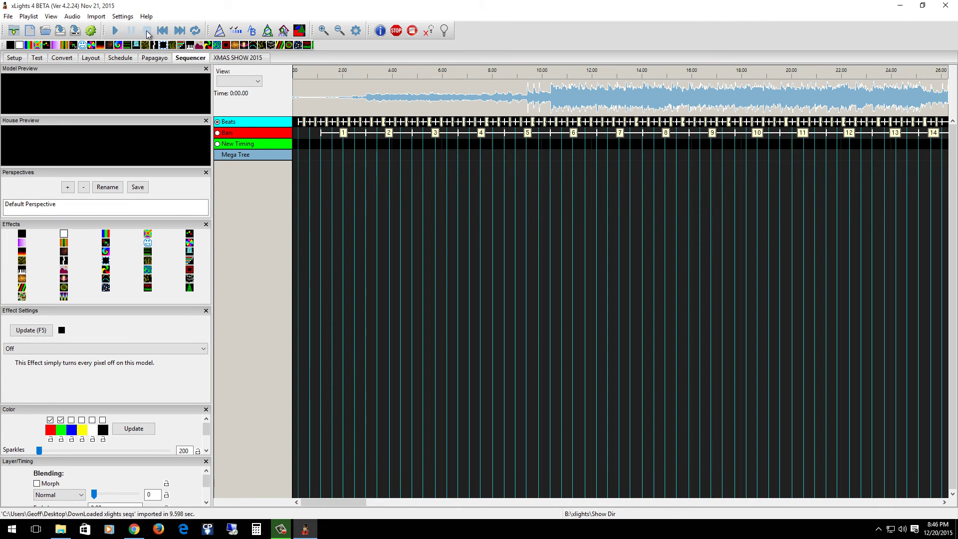
double_click(238, 155)
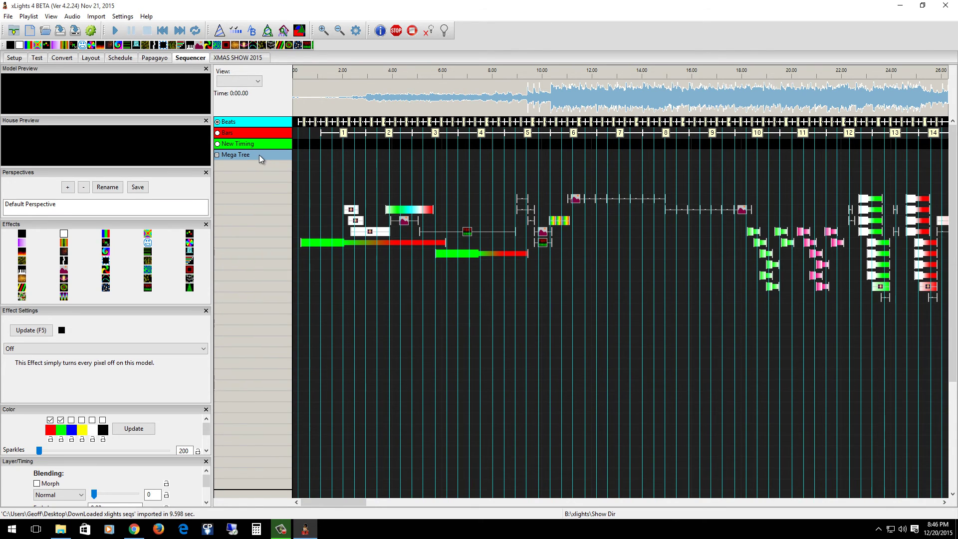
click(217, 156)
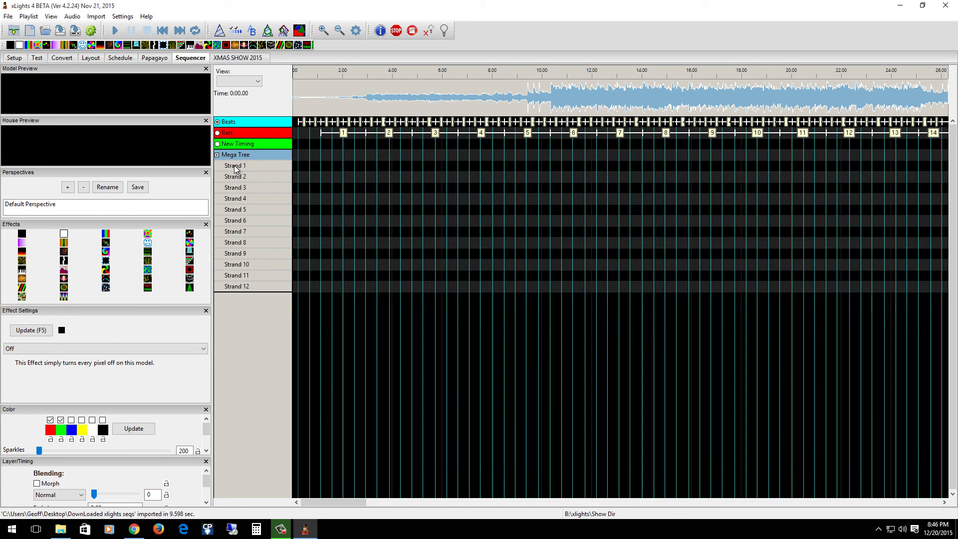
Toggle the Mega Tree Strands 1–12 open and closed, then render all effects.
click(218, 155)
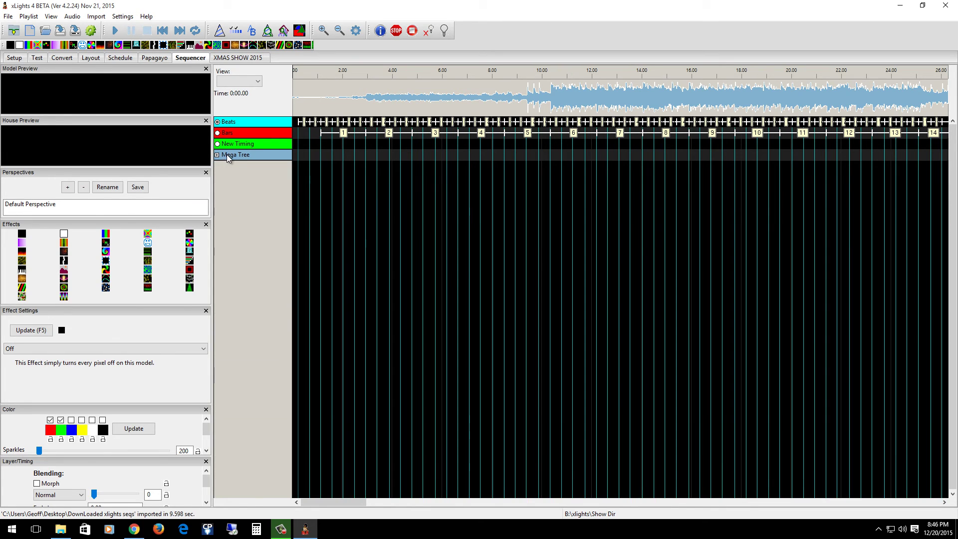
double_click(228, 155)
double_click(229, 156)
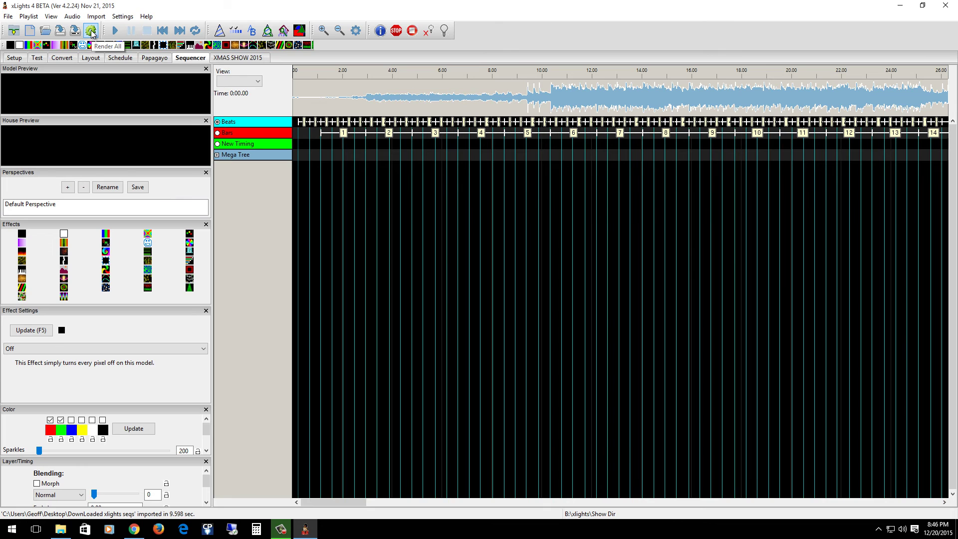
click(91, 32)
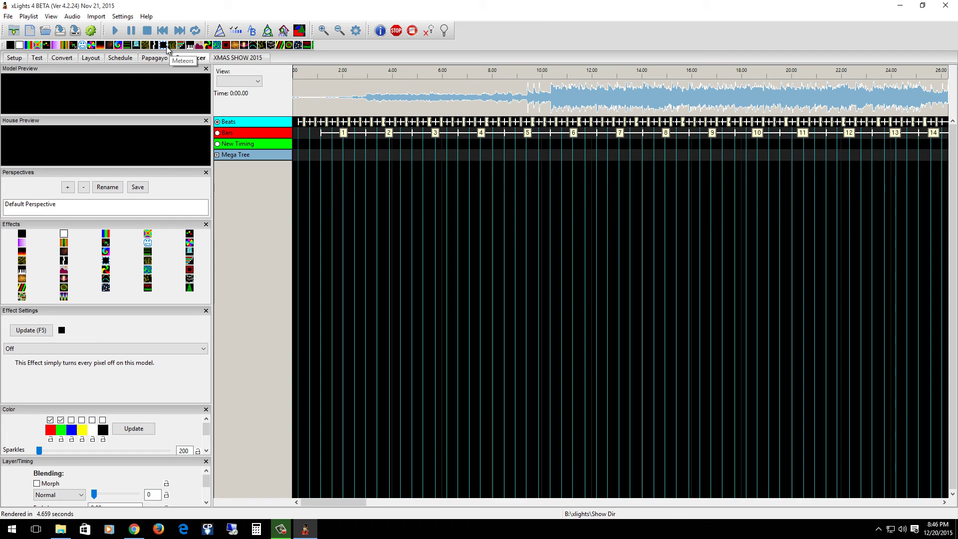
Float the House Preview over the timeline and enlarge it wider and taller.
mouse_move(139, 120)
mouse_down()
mouse_move(392, 195)
mouse_move(396, 250)
mouse_move(82, 242)
mouse_up()
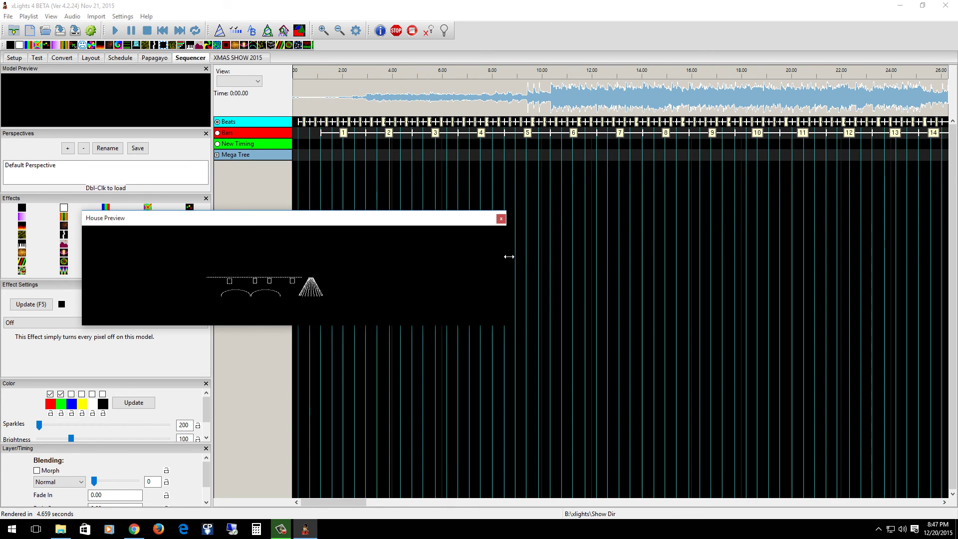
drag(509, 257, 893, 270)
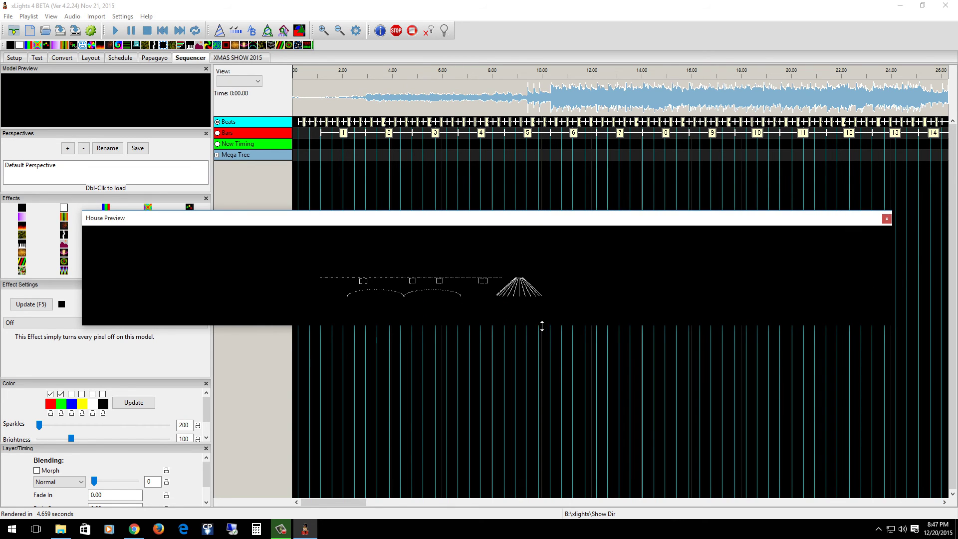
mouse_move(538, 327)
mouse_down()
mouse_move(522, 379)
mouse_move(523, 513)
mouse_up()
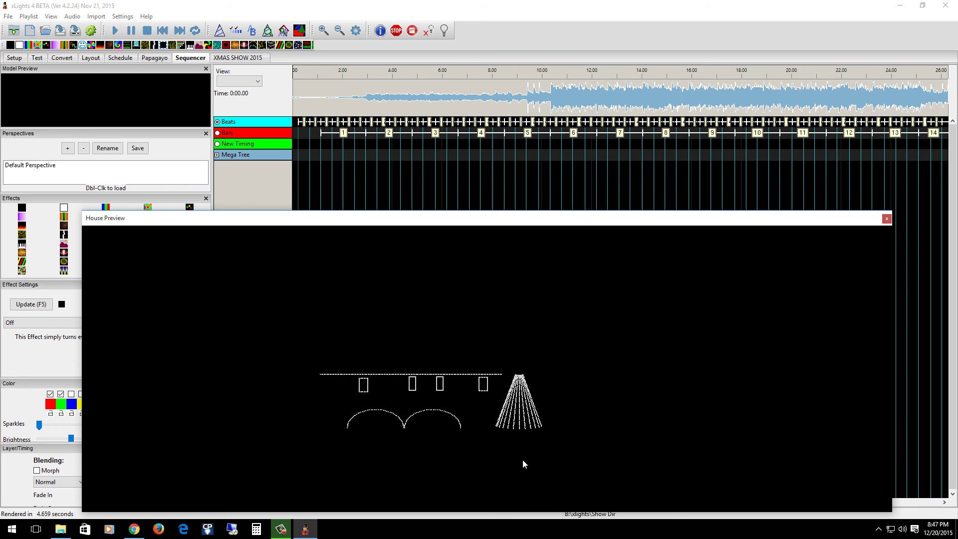
Play the sequence to watch the Mega Tree light up, then stop it.
click(119, 30)
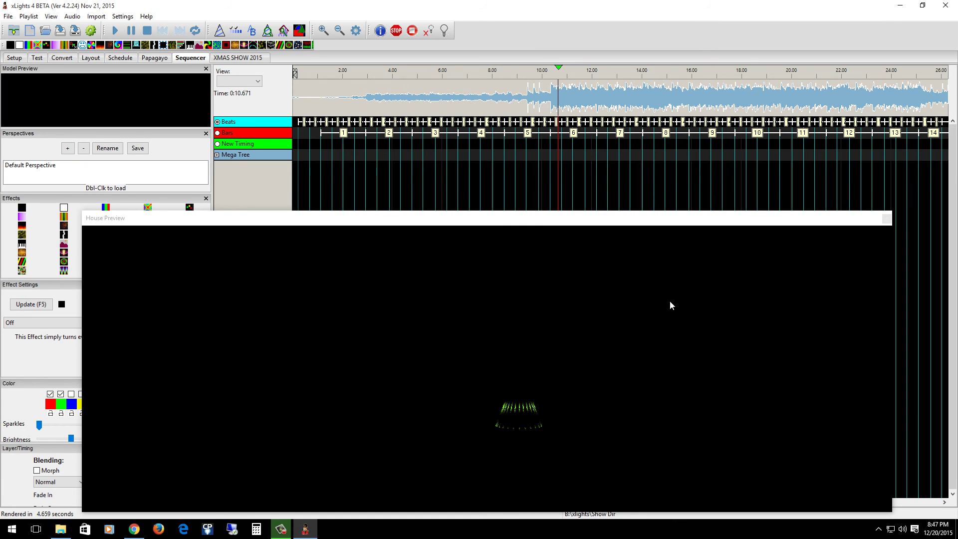
click(147, 30)
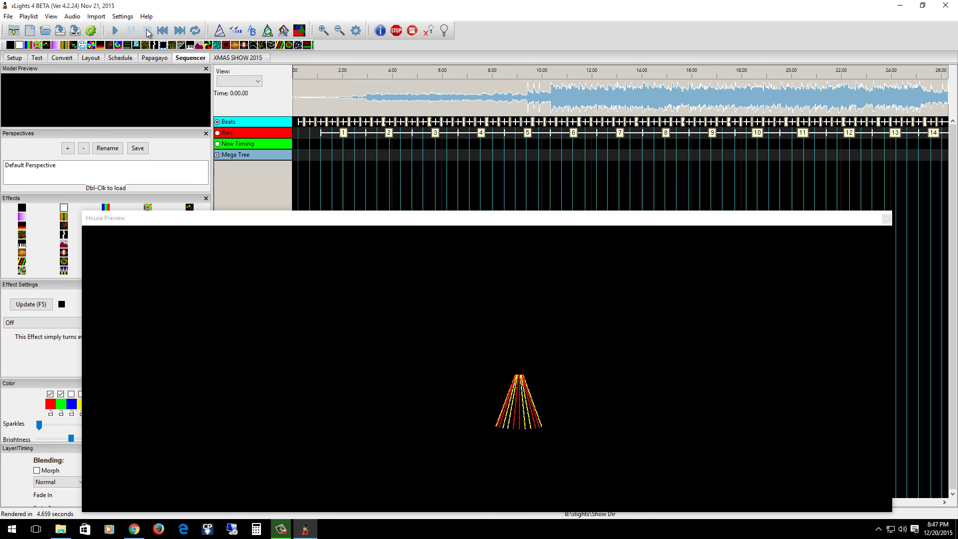
click(147, 32)
mouse_move(134, 530)
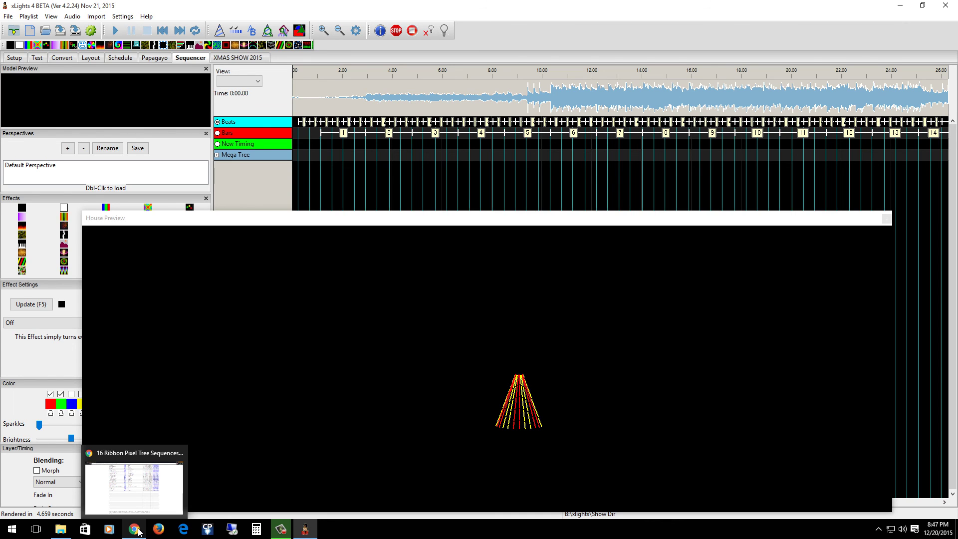
Switch back to Chrome showing the 16 Ribbon Pixel Tree Sequences price list.
click(135, 529)
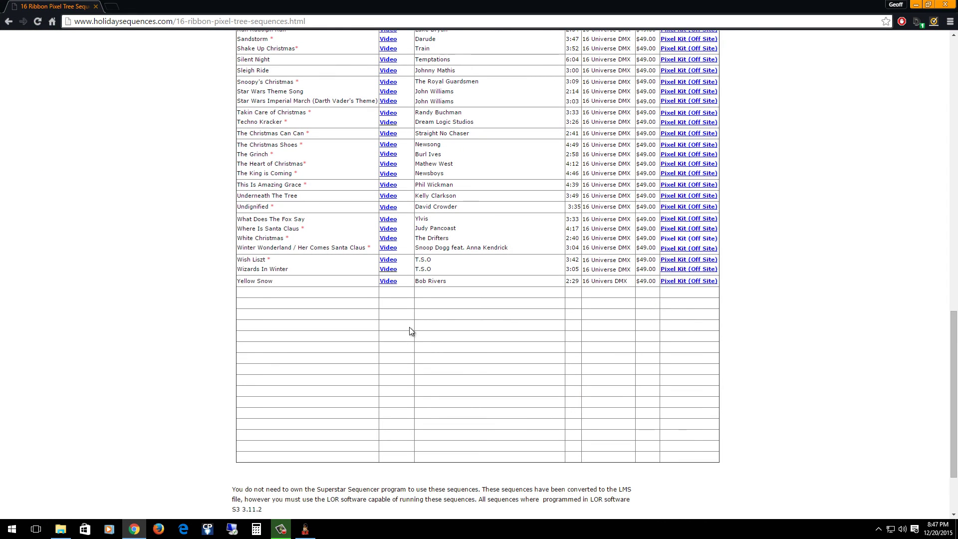
scroll(449, 338, up, 3)
scroll(484, 344, up, 3)
scroll(484, 345, up, 3)
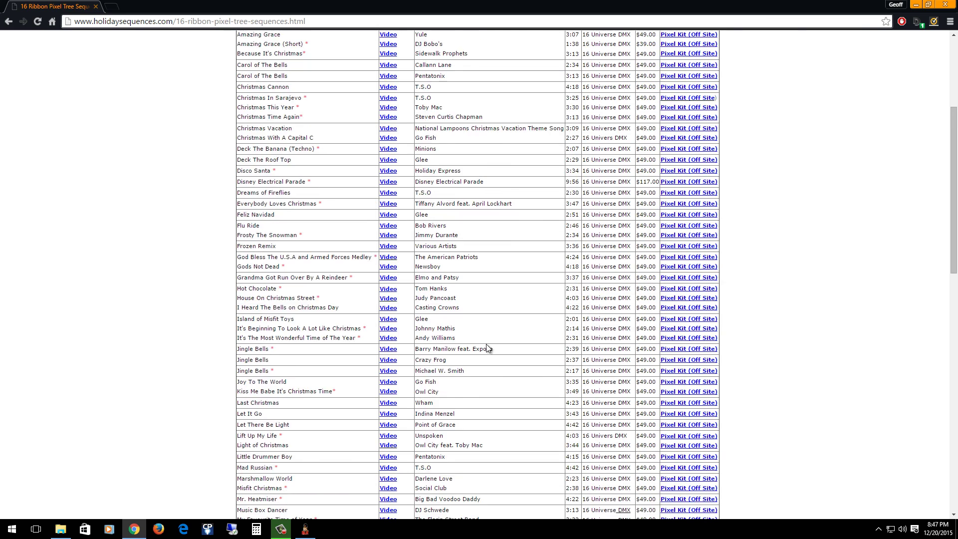
scroll(485, 345, up, 3)
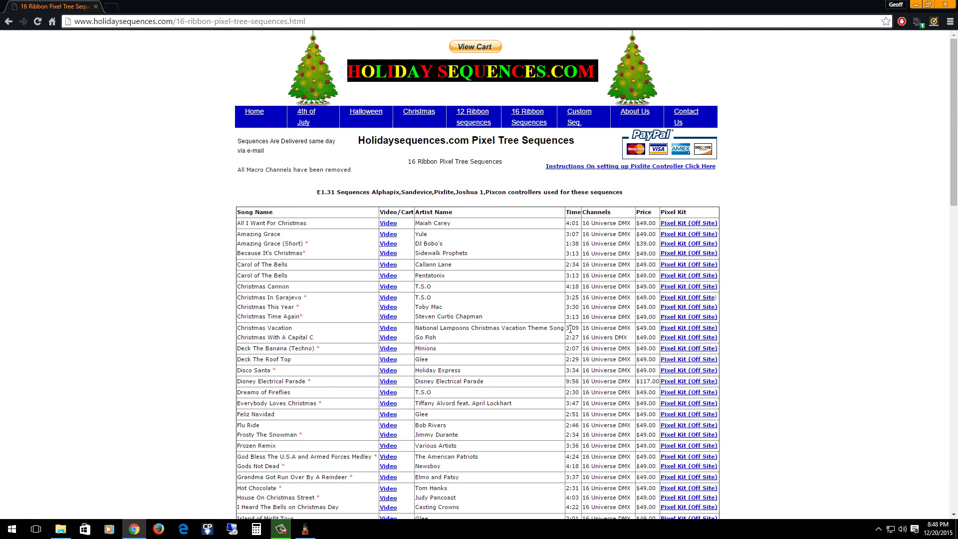
scroll(584, 343, down, 3)
scroll(586, 343, down, 3)
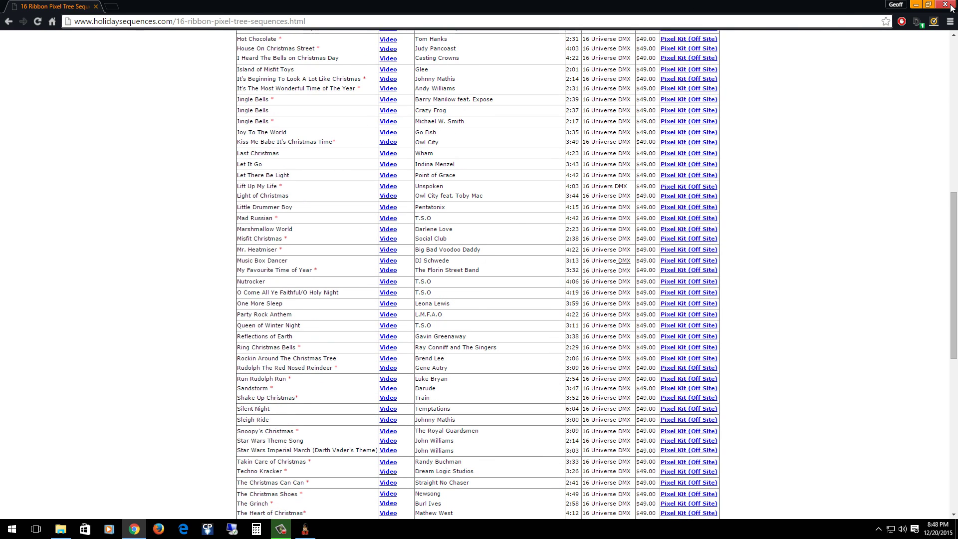